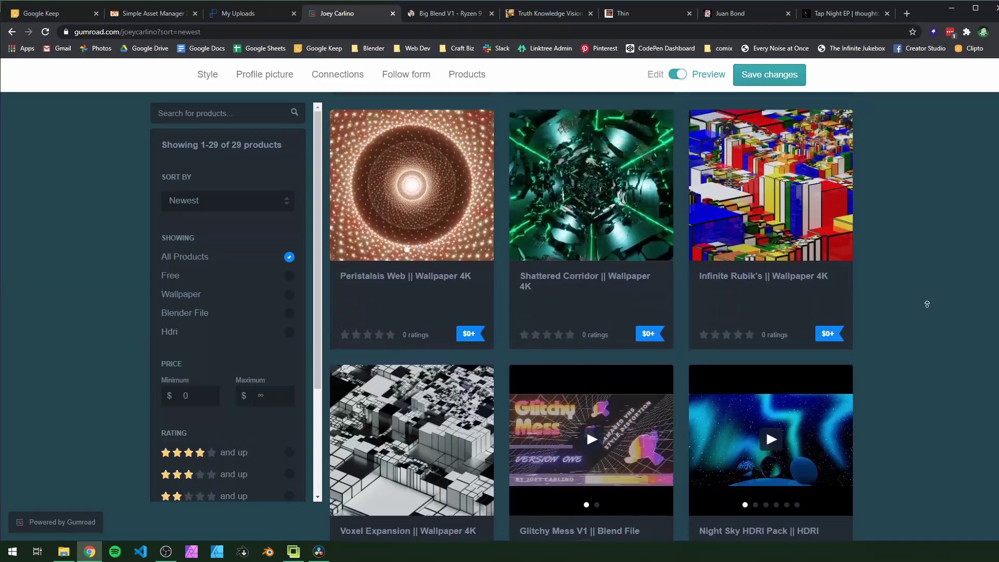
scroll(927, 304, up, 8)
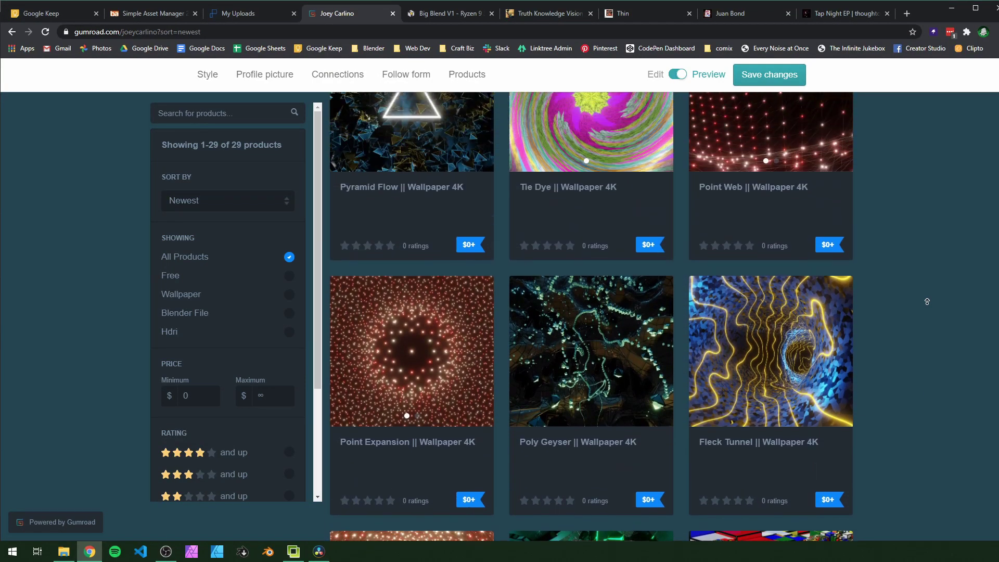
scroll(927, 302, up, 8)
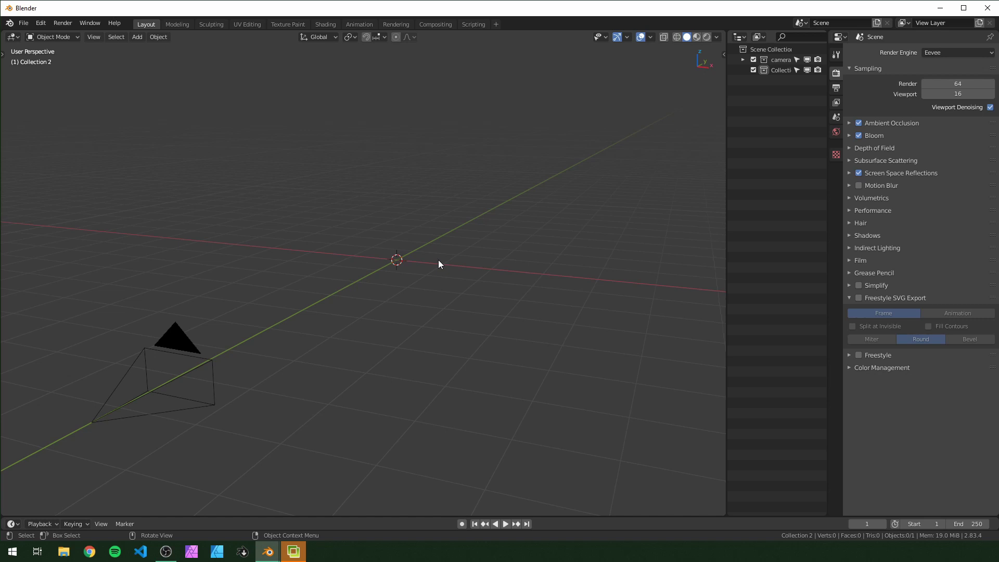
Step: Add a mesh plane at the origin and rotate it 90 degrees around the X axis
key(shift+a)
mouse_move(445, 318)
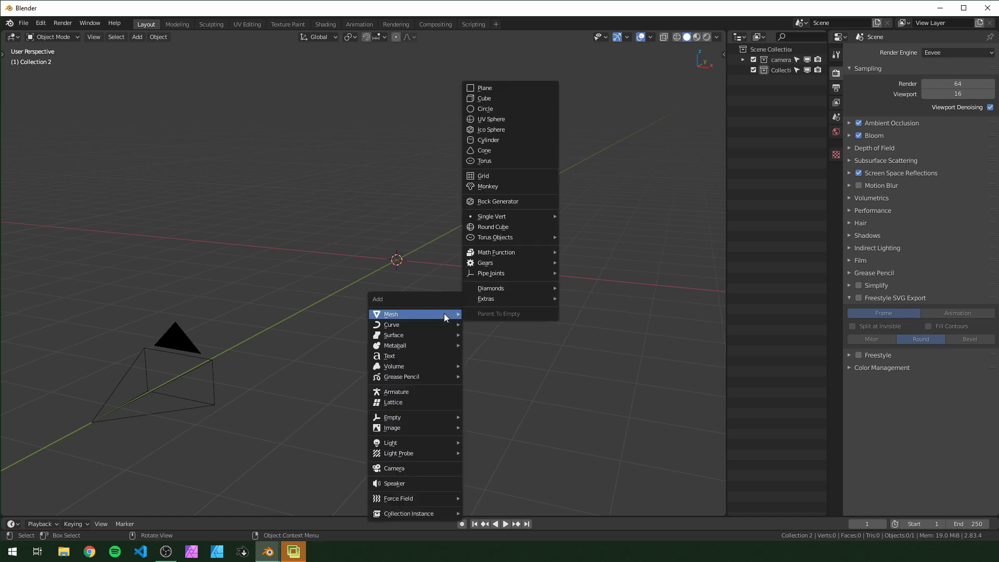
click(532, 87)
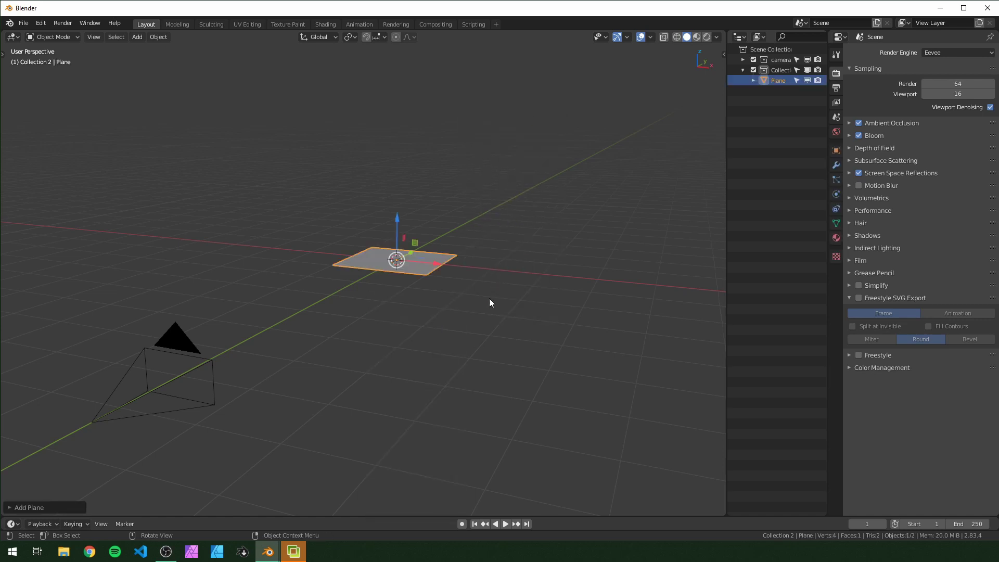
key(r)
key(x)
key(9)
key(0)
key(Return)
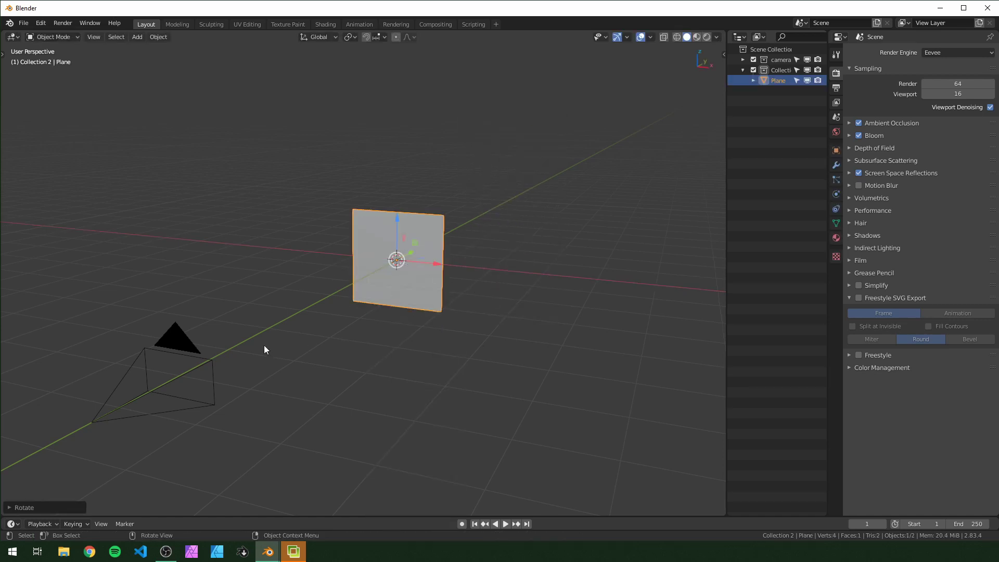
Step: In camera view, scale the plane up uniformly until it nearly fills the height of the camera frame
key(KP_0)
key(s)
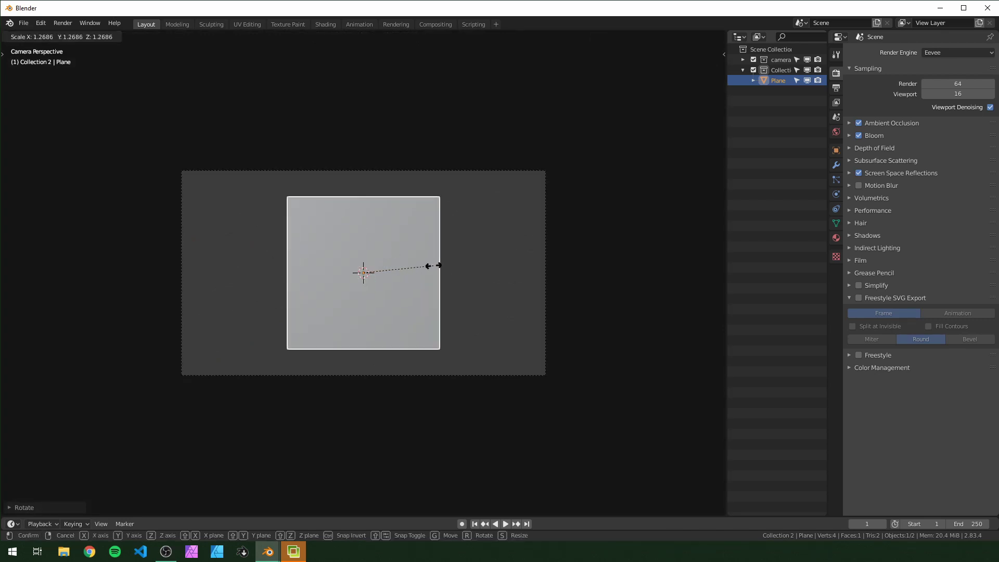
click(452, 270)
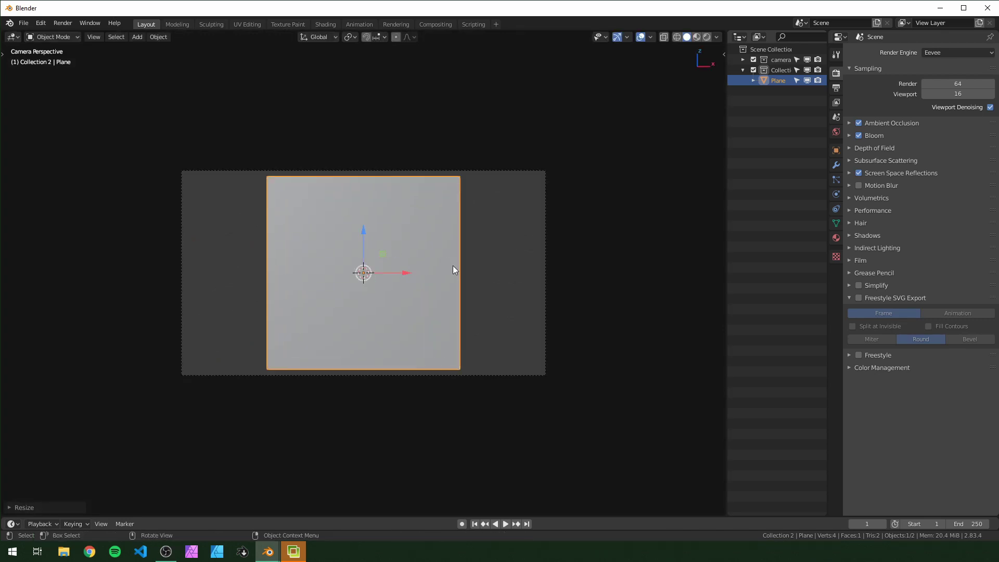
Step: Switch to the Shading workspace and show the plane in rendered shading through the camera
click(333, 24)
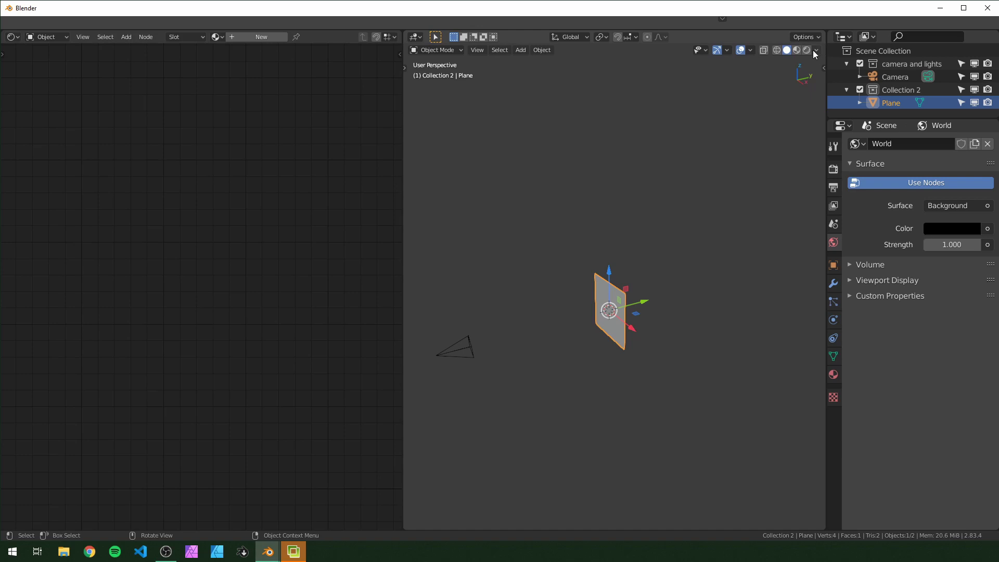
click(807, 51)
key(KP_0)
scroll(673, 327, up, 2)
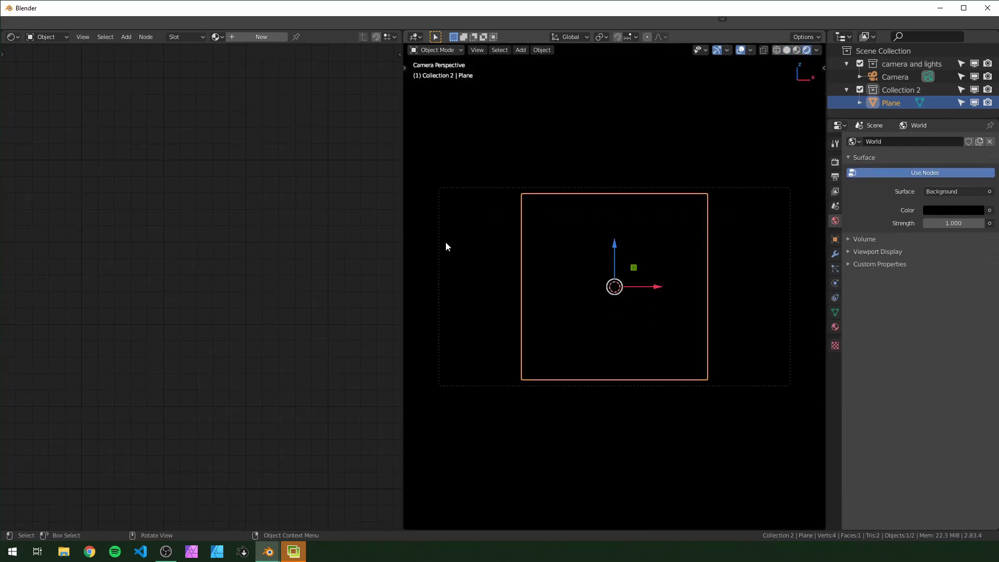
Step: Create a new material named sun on the plane and delete its Principled BSDF node
click(241, 37)
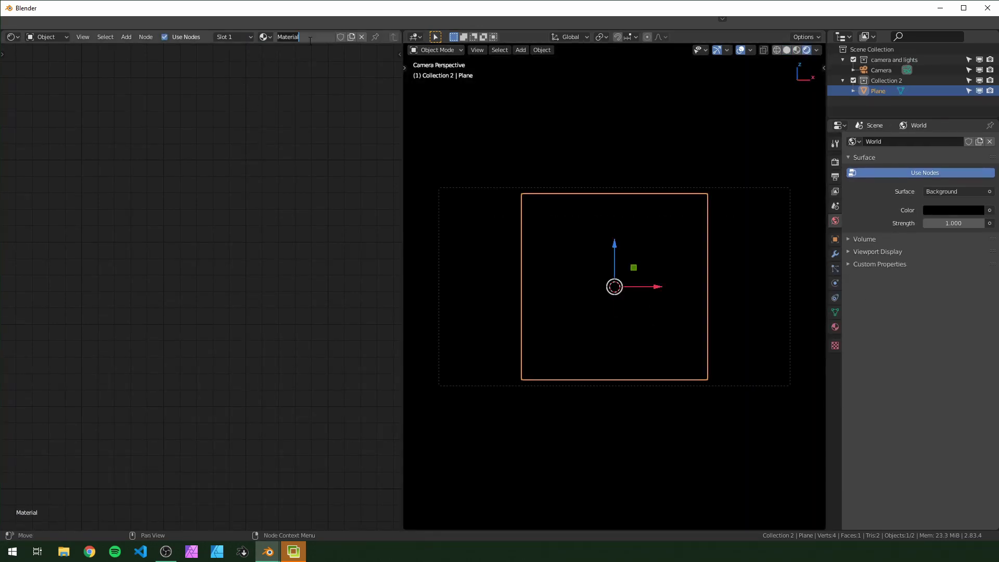
key(Home)
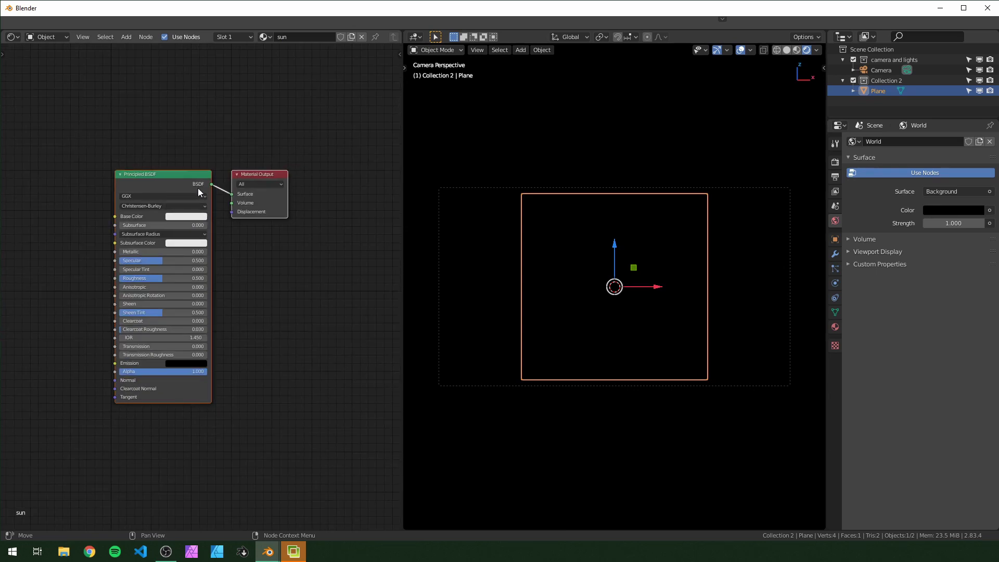
click(174, 184)
key(x)
Step: Add an Emission node and place a Transparent BSDF node just below it
key(shift+a)
click(112, 229)
text(emis)
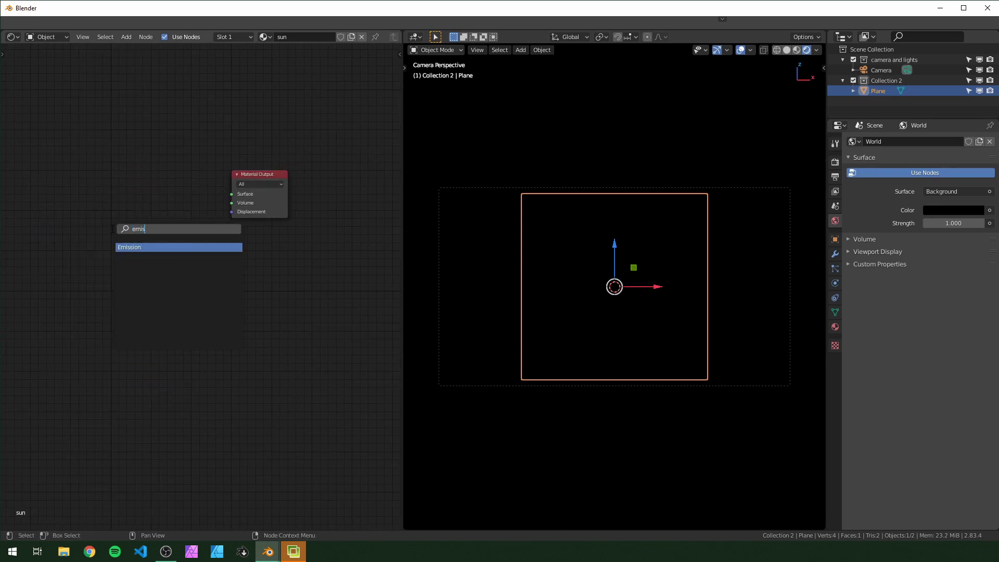
key(Return)
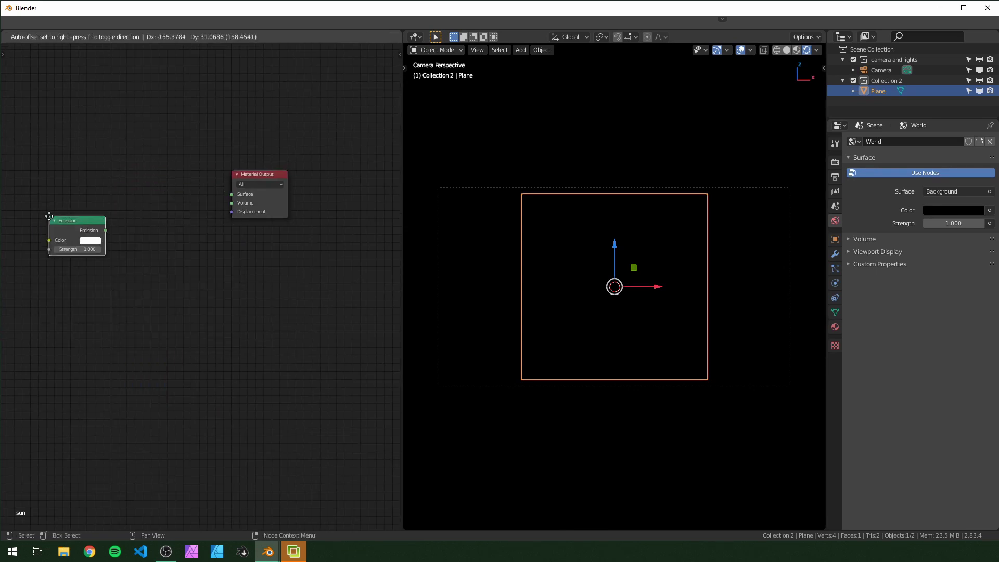
click(55, 218)
key(shift+a)
click(54, 219)
text(transp)
key(Return)
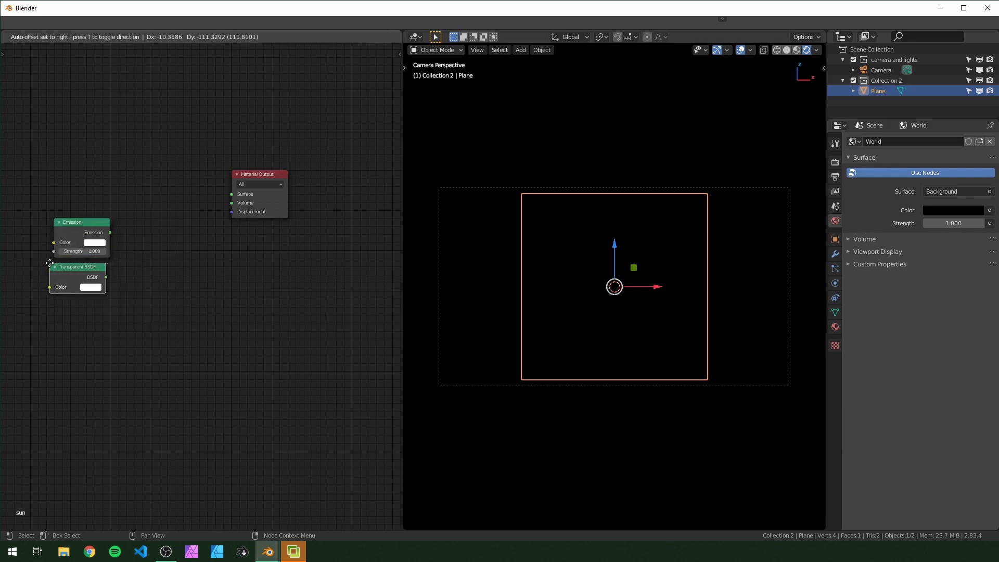
click(55, 275)
Step: Add a Mix Shader combining Emission and Transparent BSDF, connect it to the Material Output surface, and space the output node farther away
key(shift+a)
click(183, 253)
text(mix)
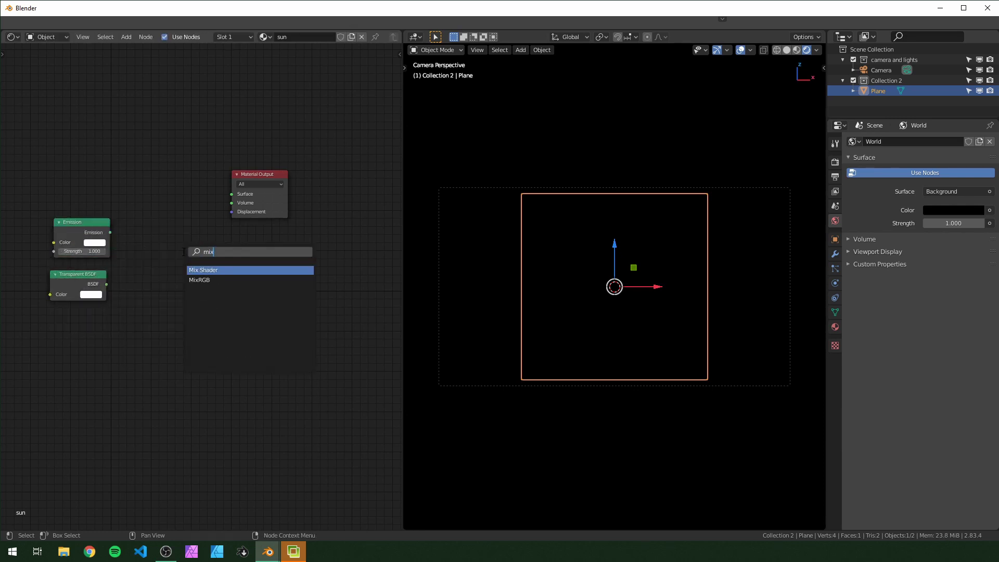
key(Return)
click(163, 188)
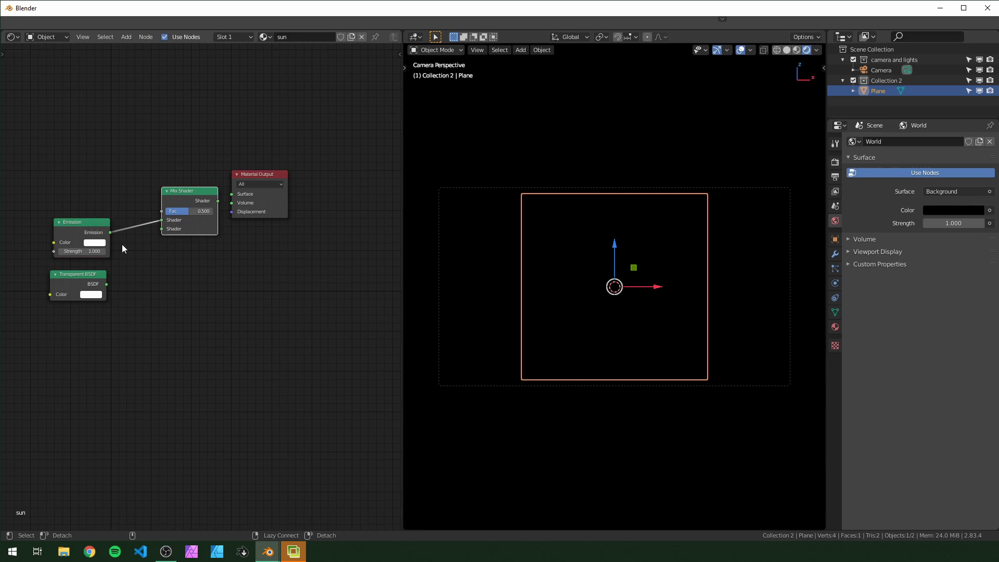
alt+right_drag(270, 179, 257, 179)
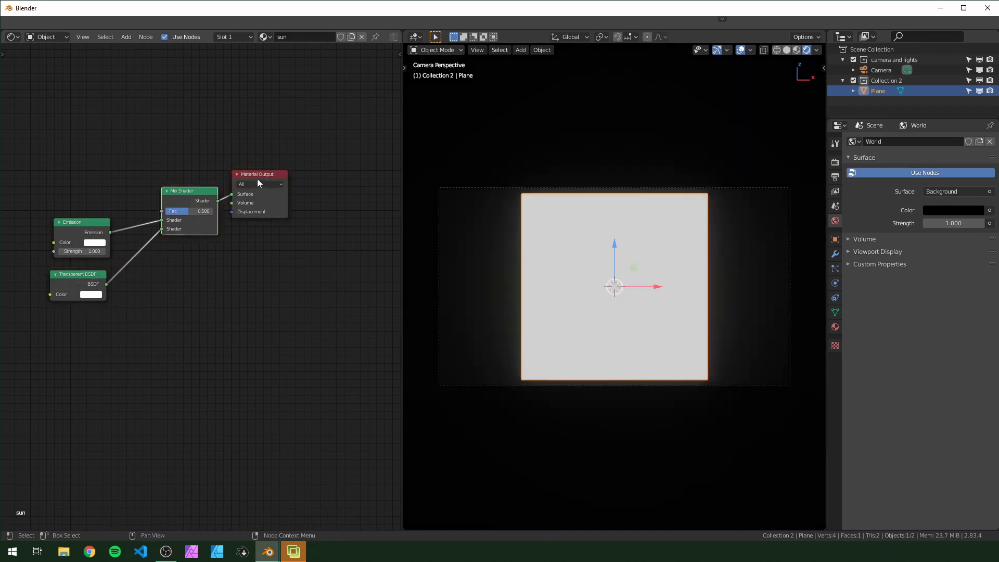
drag(257, 177, 290, 177)
Step: Set the sun material's blend mode to Alpha Blend and its shadow mode to None
key(n)
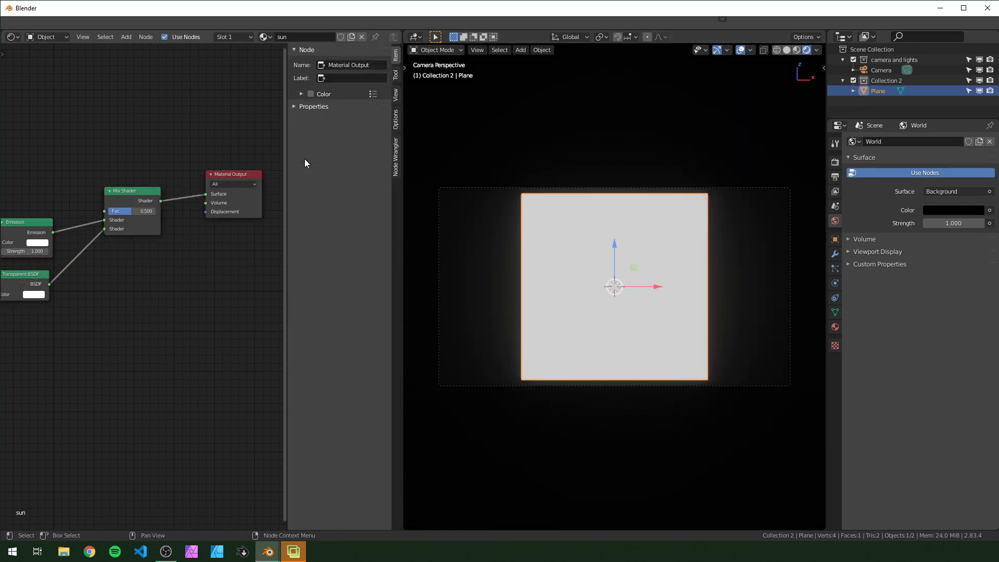
click(396, 117)
click(359, 78)
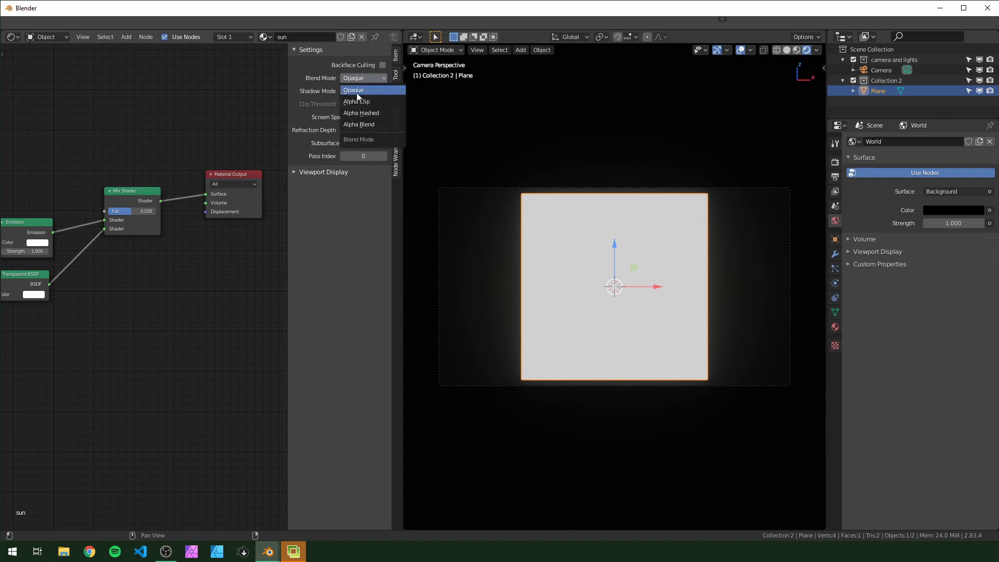
click(373, 125)
click(364, 91)
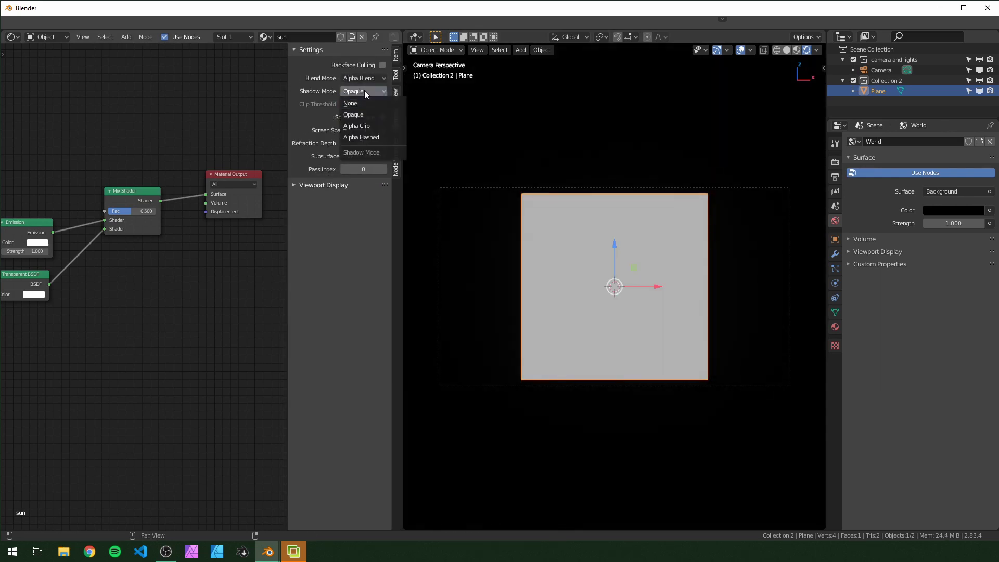
click(361, 105)
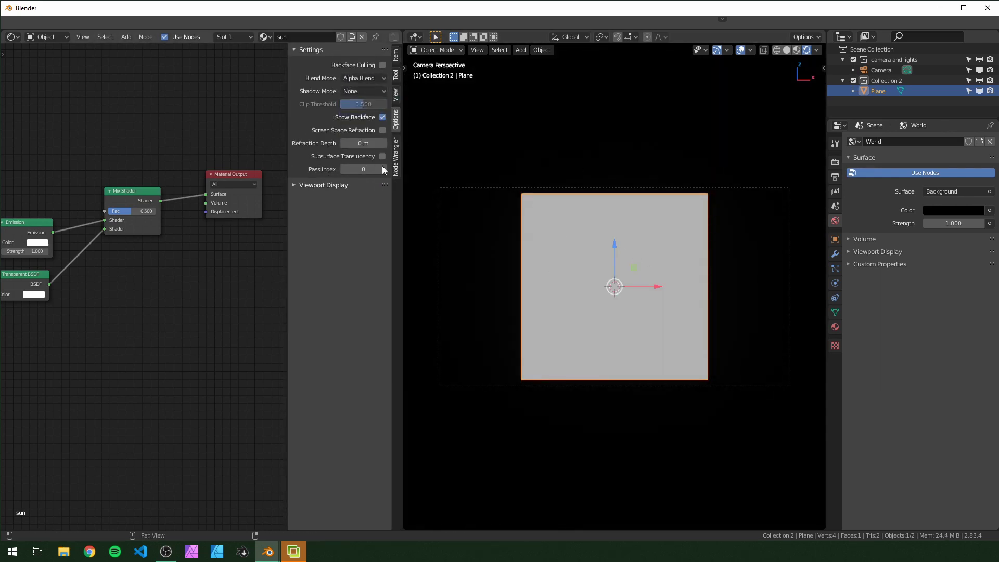
key(n)
Step: Add a Texture Coordinate node to the left of the shader nodes
scroll(223, 289, up, 4)
middle_drag(177, 331, 247, 359)
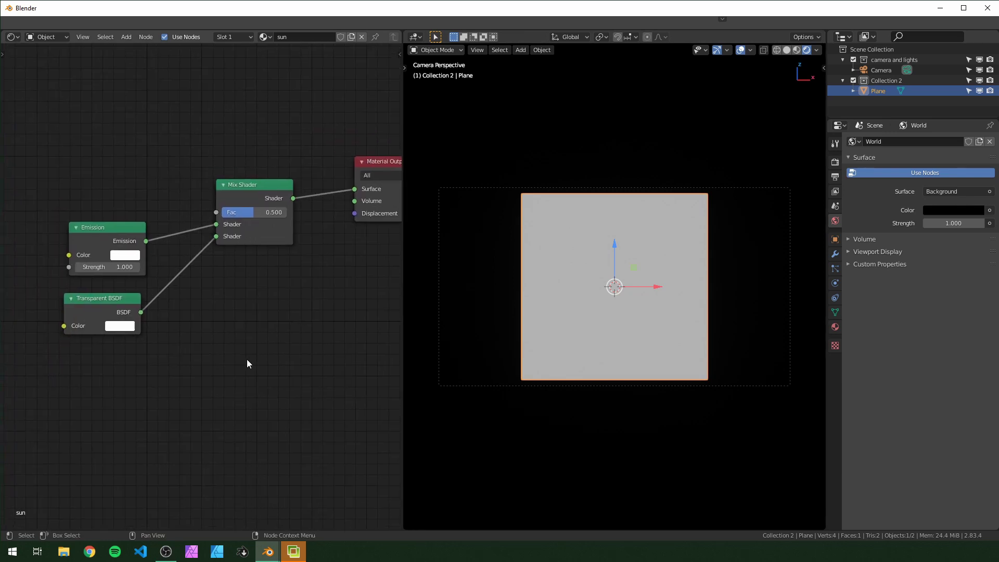
scroll(198, 363, down, 3)
key(shift+a)
click(84, 125)
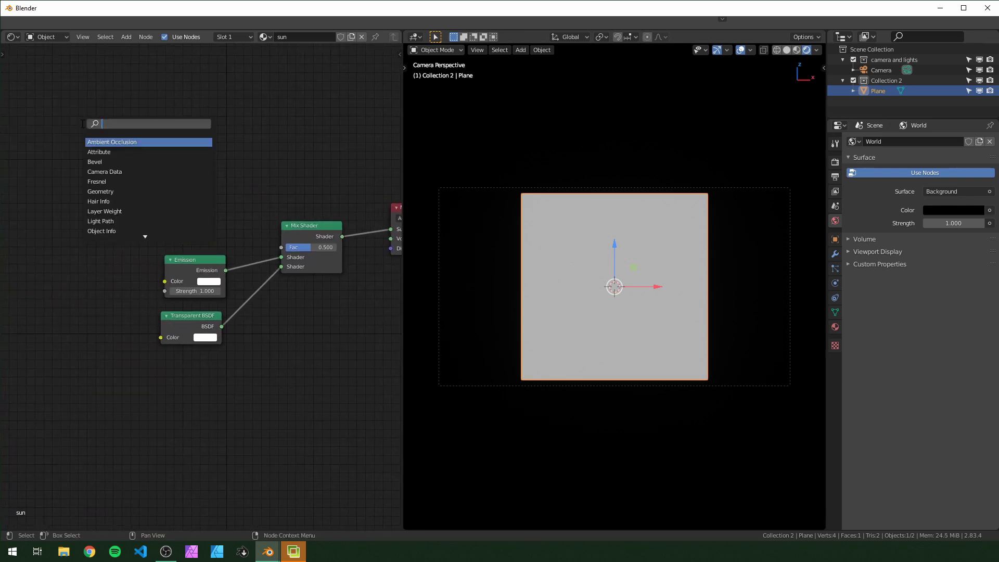
text(tex)
key(Down)
key(Return)
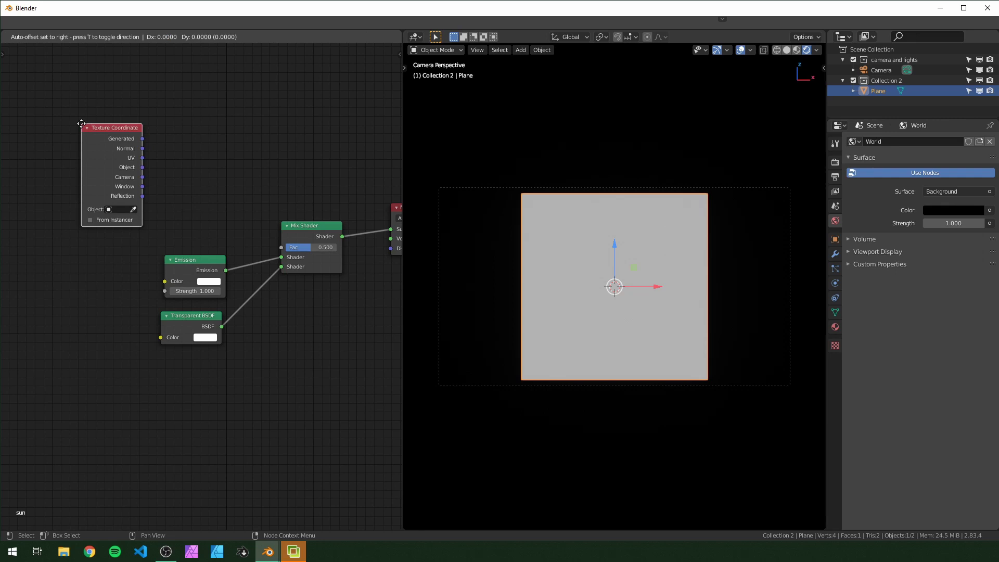
click(33, 162)
Step: Add a Vector Math node beside the Texture Coordinate node and set its operation to Length
key(shift+a)
click(172, 165)
text(math)
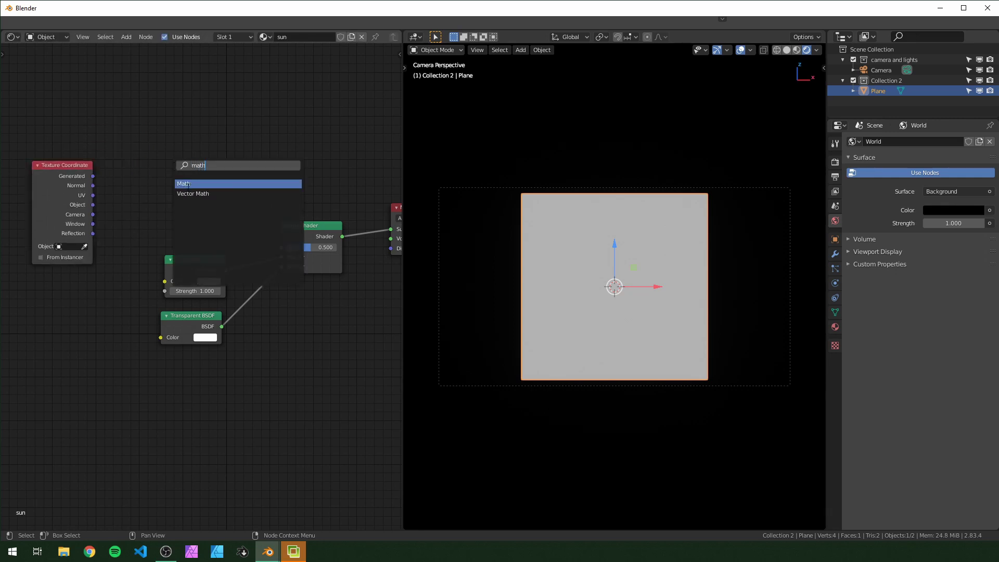
click(192, 194)
click(156, 138)
scroll(239, 179, down, 2)
click(239, 179)
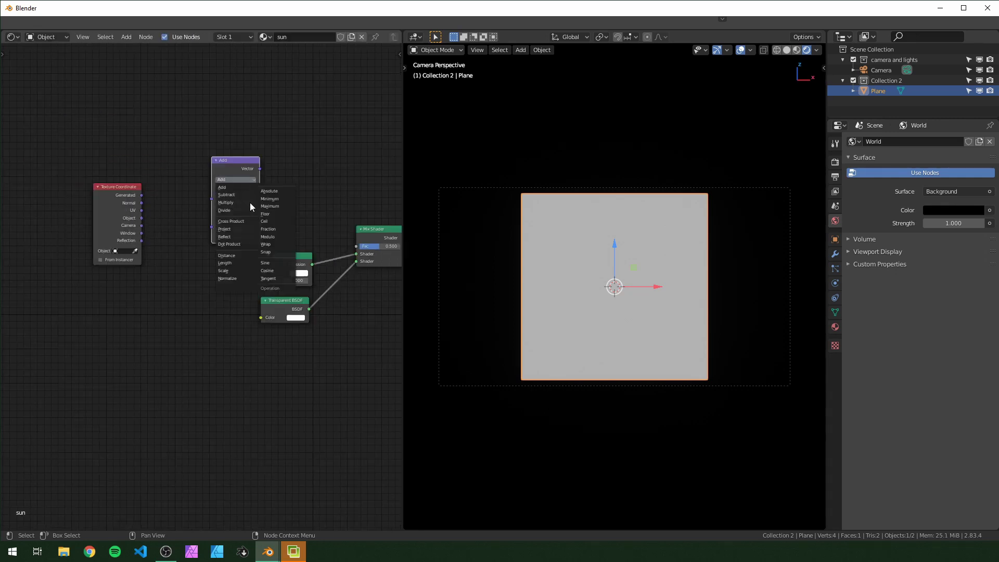
click(243, 263)
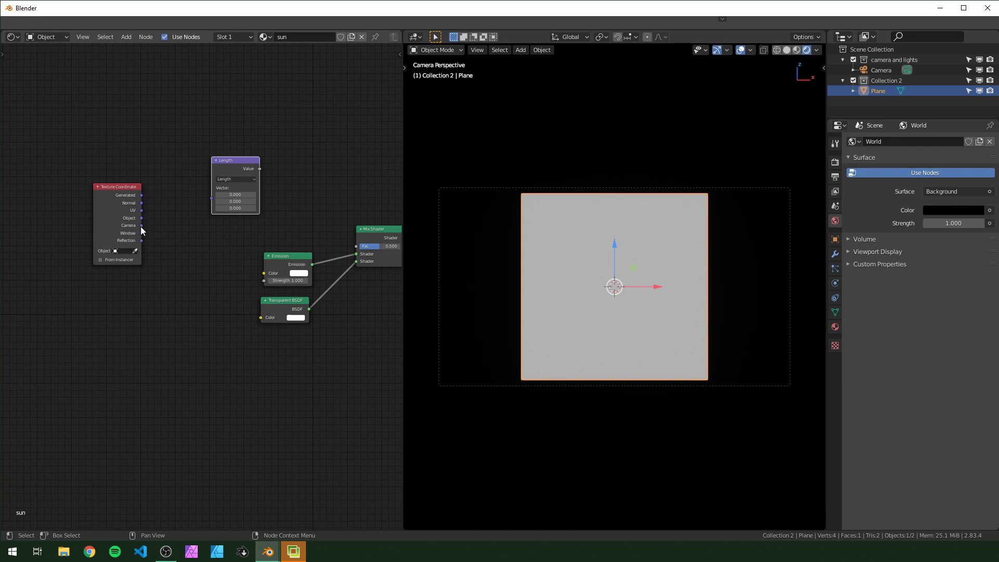
Step: Connect the Object coordinates through the Length node to the Mix Shader factor, and move the Length node farther from the shaders
drag(141, 217, 317, 100)
drag(354, 244, 355, 246)
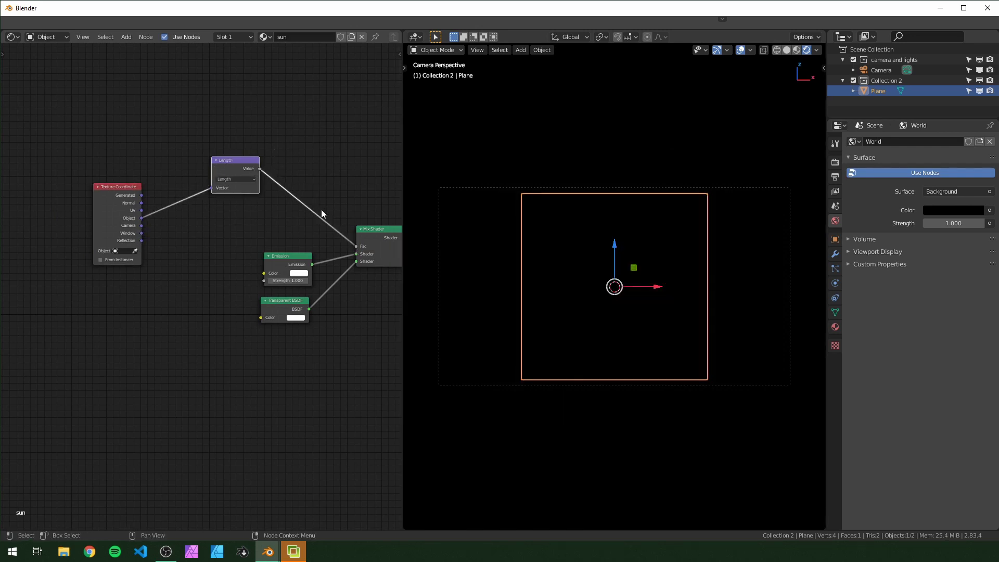
middle_drag(321, 210, 201, 210)
middle_drag(170, 281, 284, 299)
drag(27, 116, 51, 185)
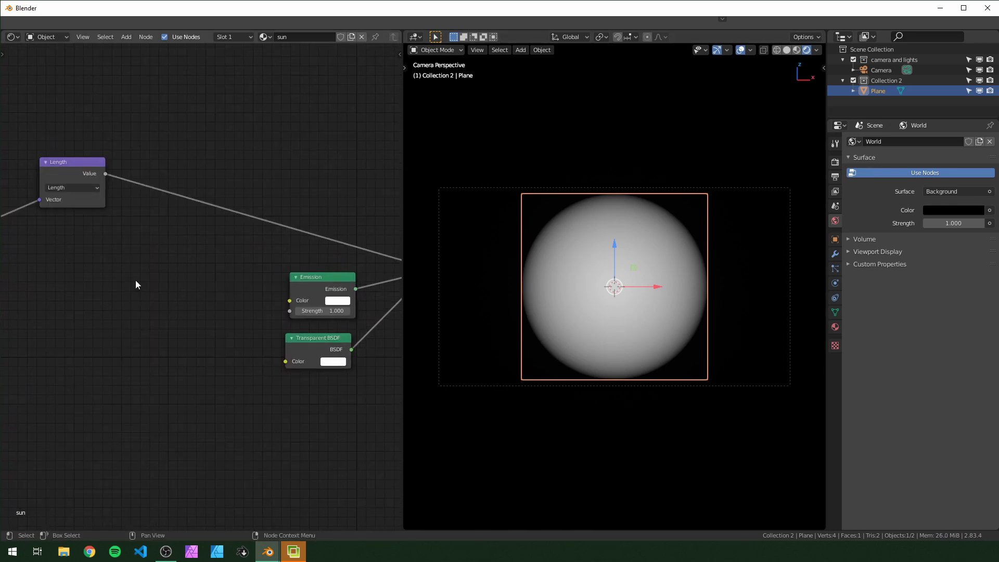
Step: Insert a Math node between Length and the Mix Shader, set to Less Than with a threshold of 1
key(shift+a)
text(smath)
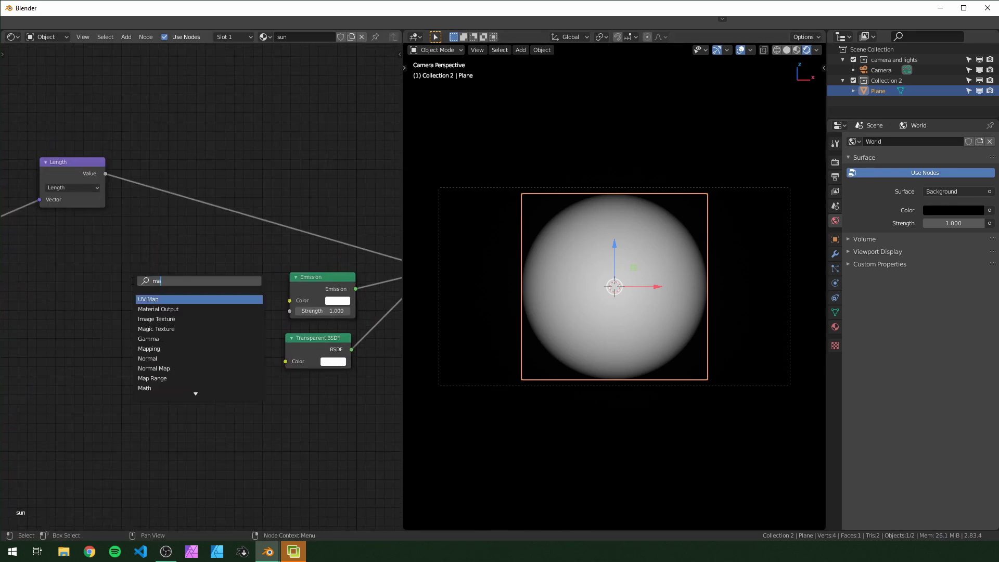
key(Return)
click(161, 157)
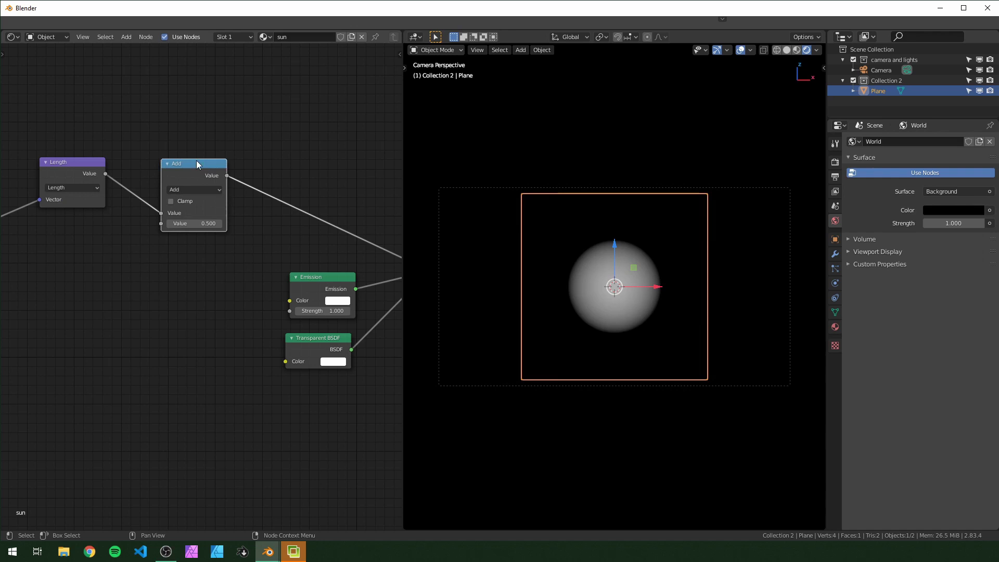
click(177, 189)
click(277, 246)
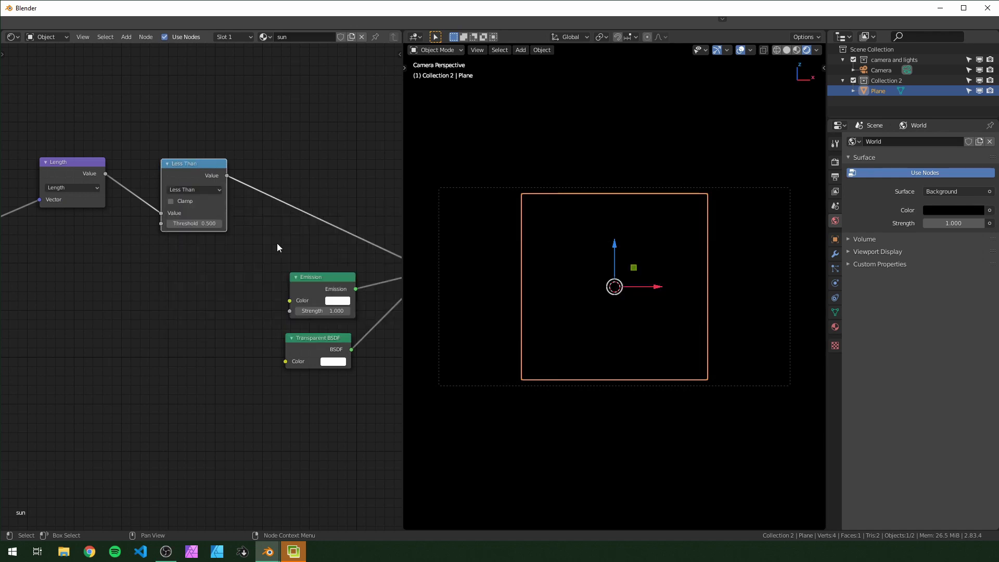
text(1)
key(Return)
Step: Swap the two shader inputs of the Mix Shader and move the Emission node below the Transparent BSDF
scroll(308, 278, down, 2)
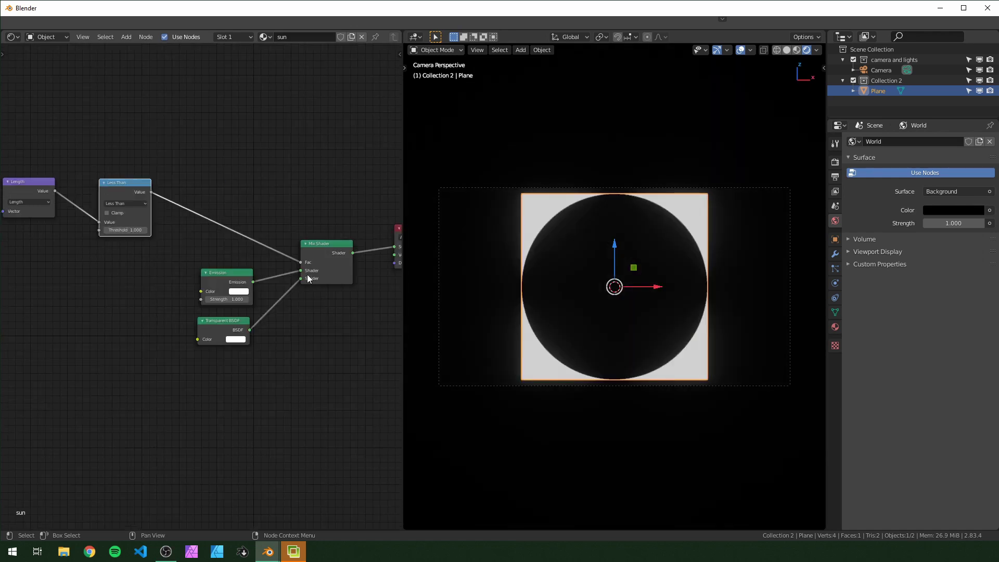
drag(300, 270, 304, 279)
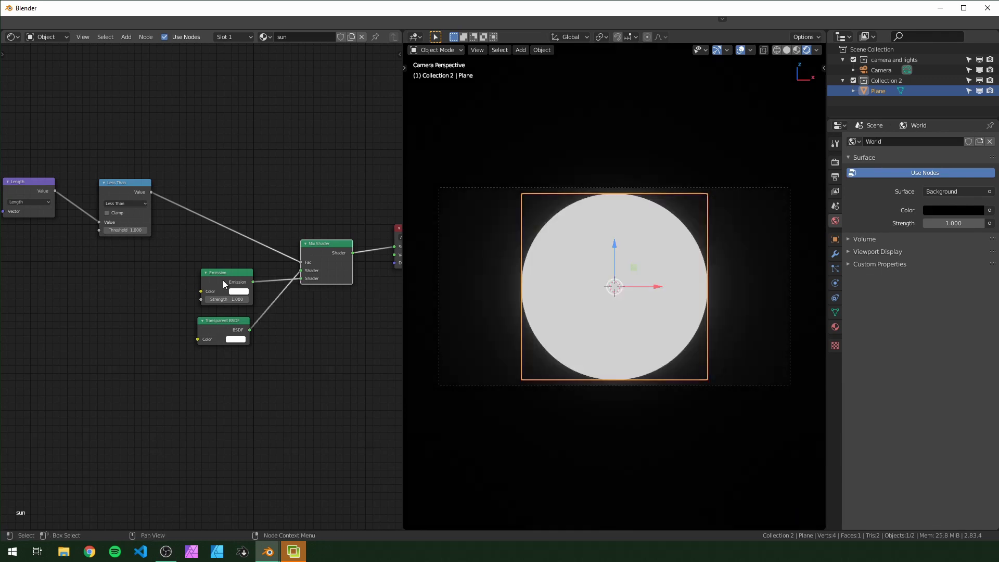
drag(223, 276, 225, 380)
drag(225, 380, 225, 380)
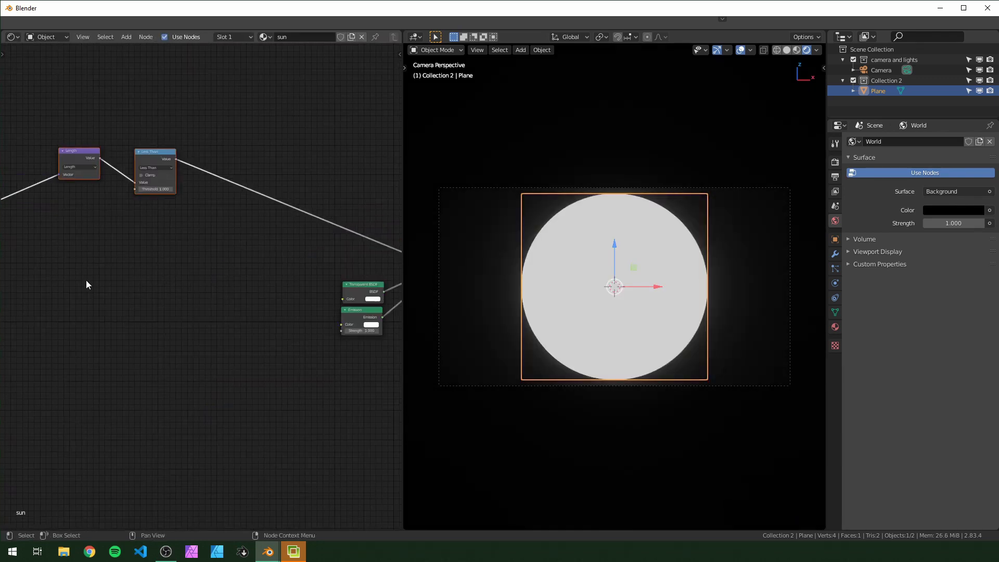
Step: Add a Wave Texture node, feed it the UV coordinates and preview its color output on the plane
key(shift+a)
text(s)
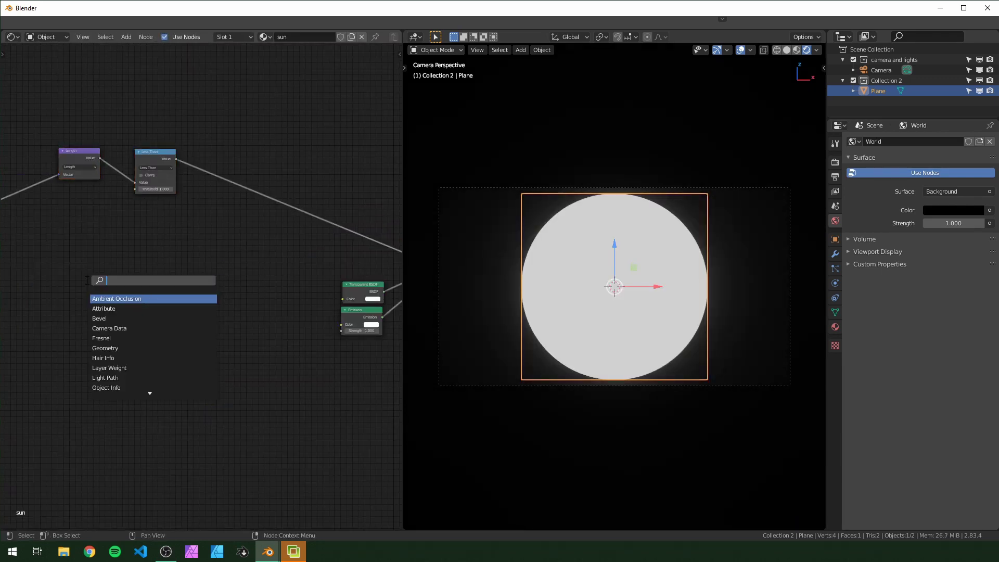
text(wav)
key(Return)
drag(77, 181, 306, 281)
drag(335, 227, 266, 225)
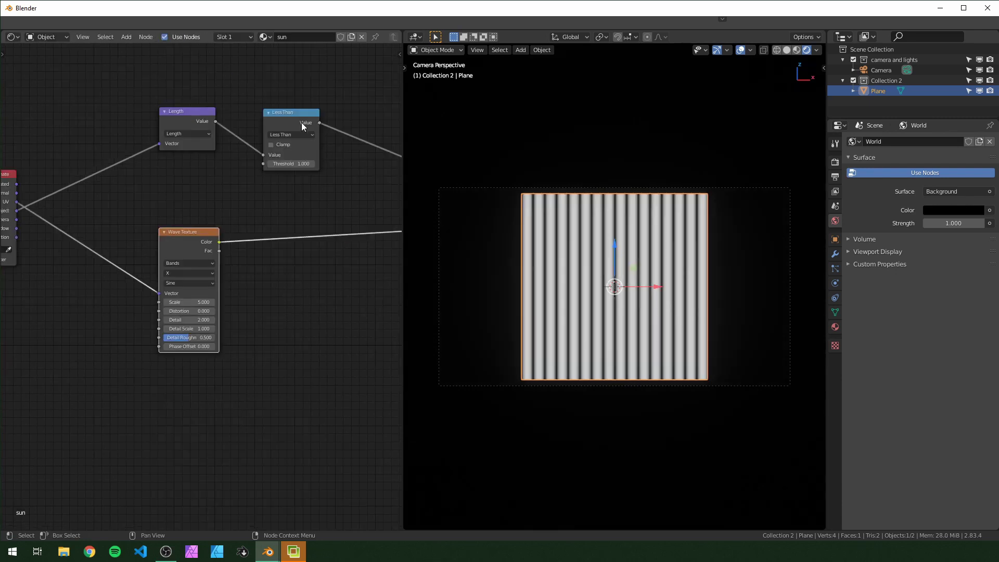
Step: Duplicate the Less Than node onto the link after the Wave Texture and set its operation to Greater Than
click(304, 128)
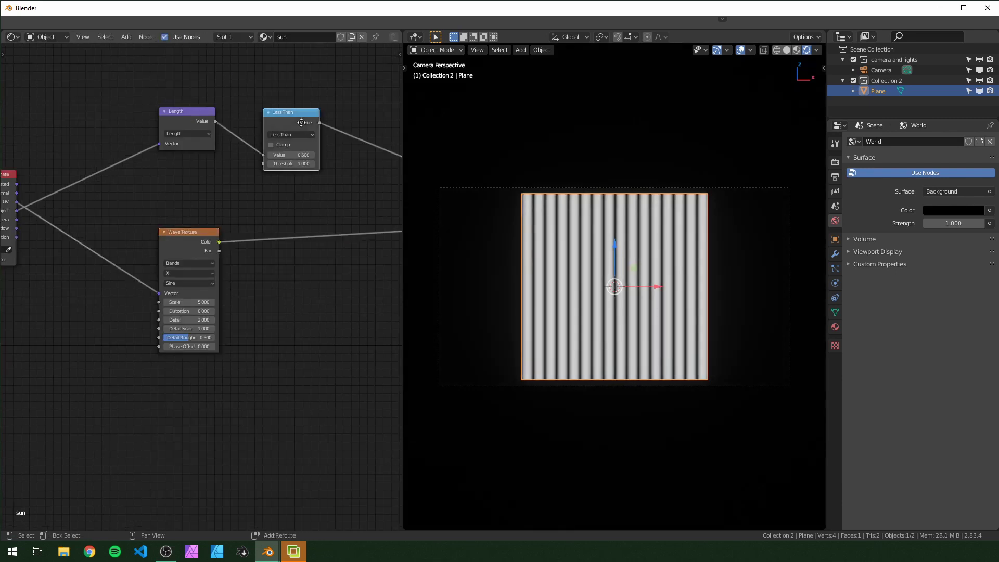
key(shift+d)
click(297, 230)
click(303, 236)
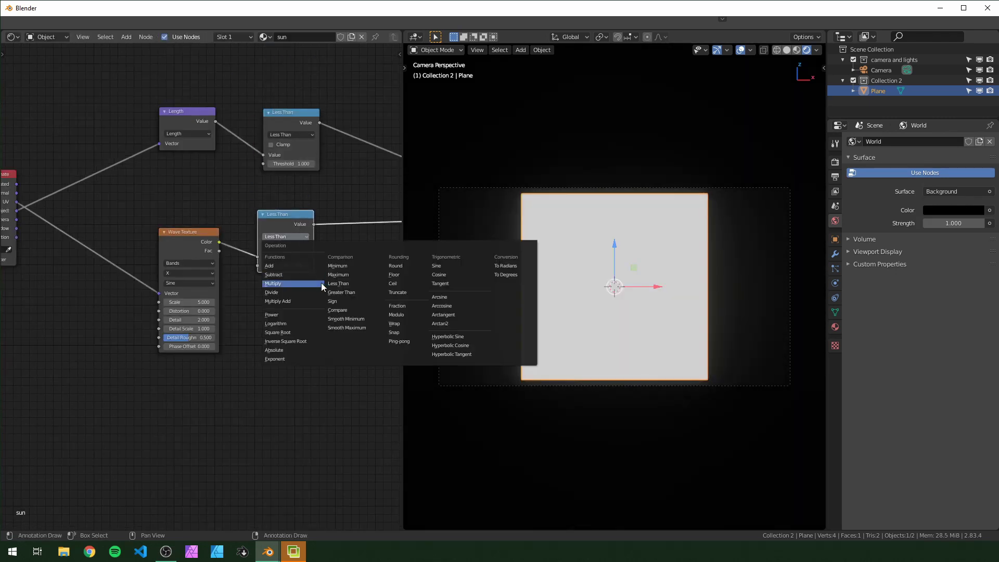
click(346, 302)
Step: Set the Greater Than threshold to 0.5 and the Wave Texture's bands direction to Y
scroll(314, 315, up, 1)
click(317, 260)
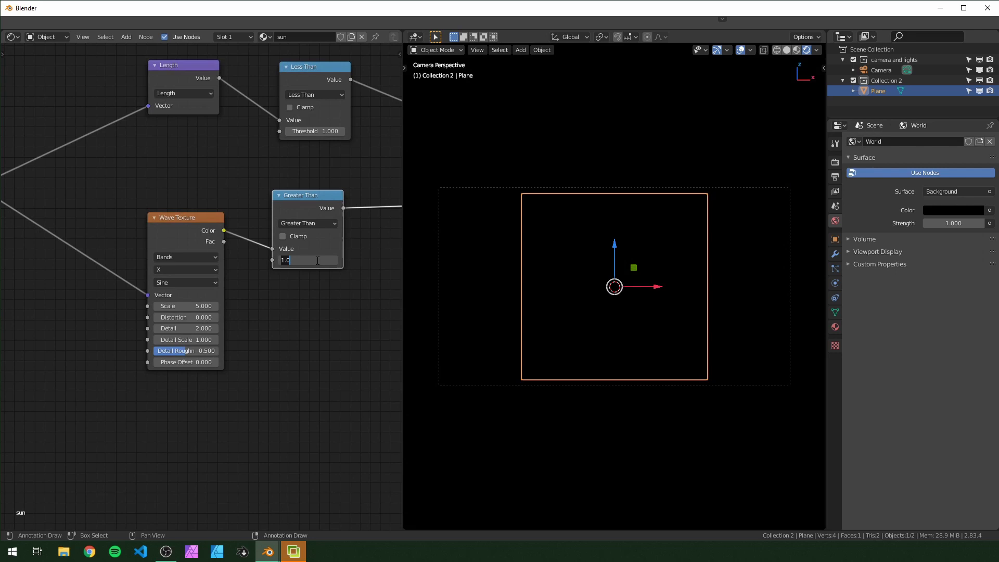
text(0.5)
key(Return)
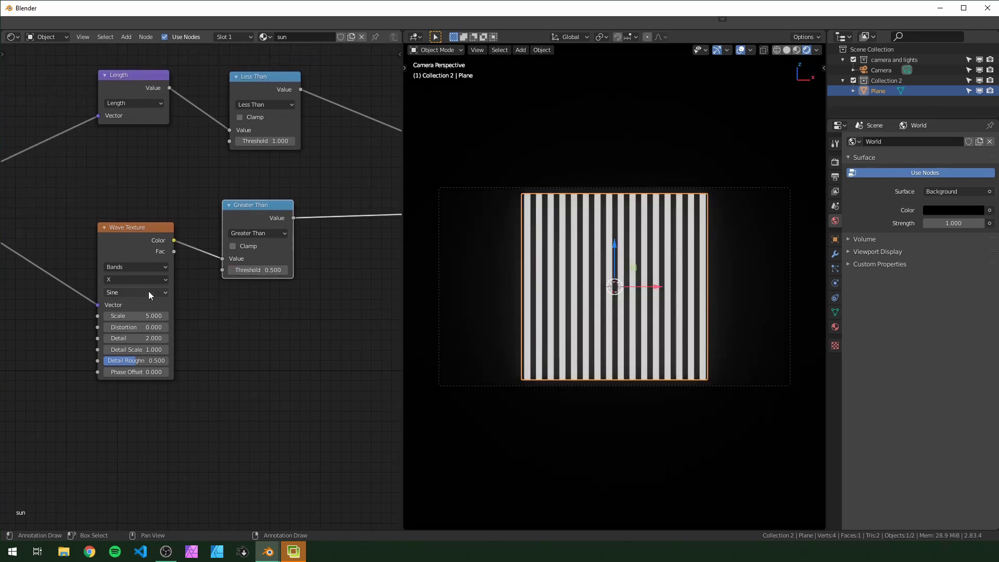
click(157, 270)
click(156, 281)
Step: Insert an Add Math node on the link between the Less Than node and the Mix Shader
middle_drag(326, 279, 72, 335)
scroll(167, 329, down, 4)
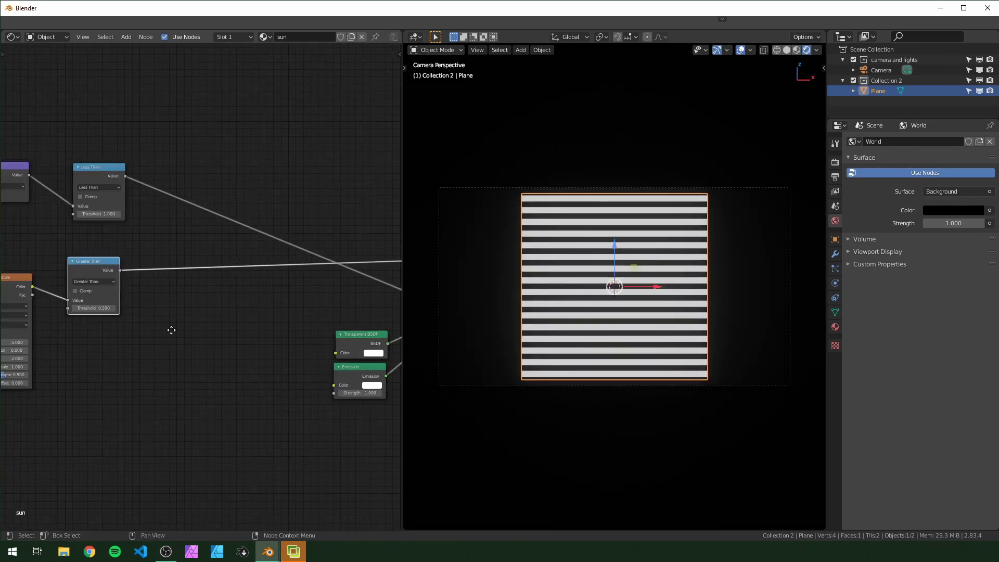
middle_drag(176, 326, 130, 319)
click(134, 318)
key(shift+a)
click(136, 317)
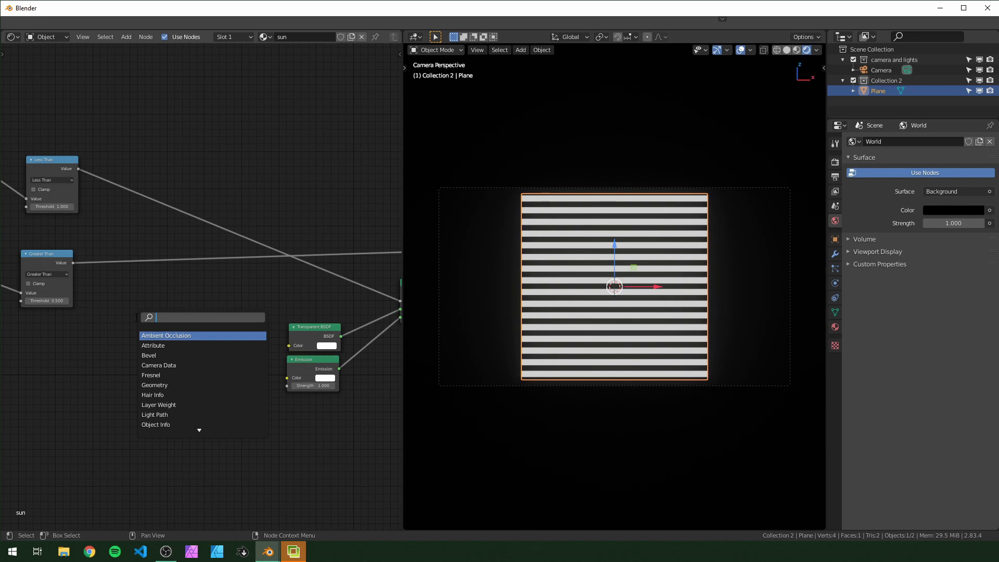
text(add)
key(Return)
click(168, 194)
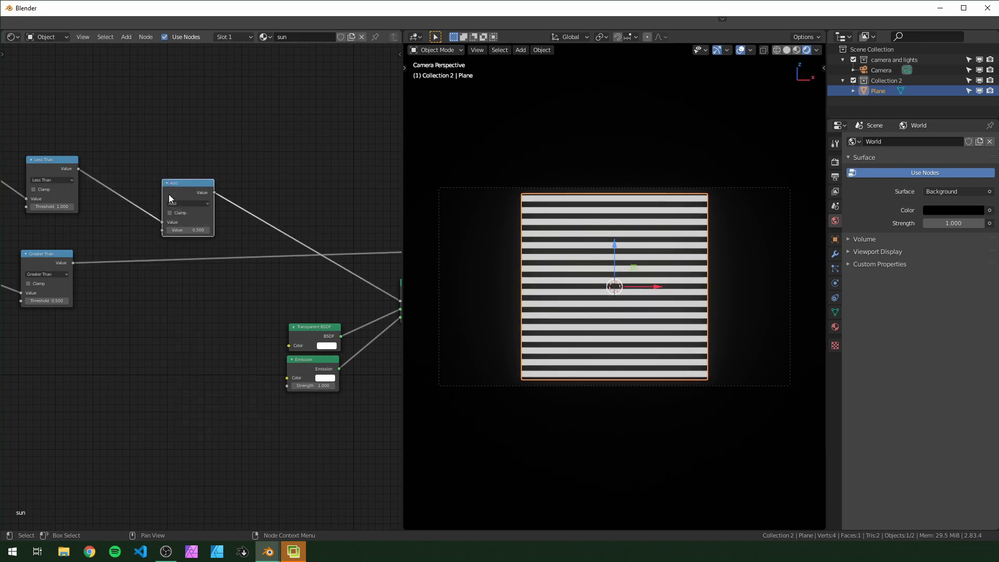
Step: Change the new Math node to Subtract and connect the Greater Than output to its second value
click(190, 203)
click(190, 239)
alt+right_drag(70, 264, 165, 215)
Step: Connect the Mix Shader back to the Material Output and view the plane at an angle in Material Preview shading
middle_drag(291, 301, 85, 295)
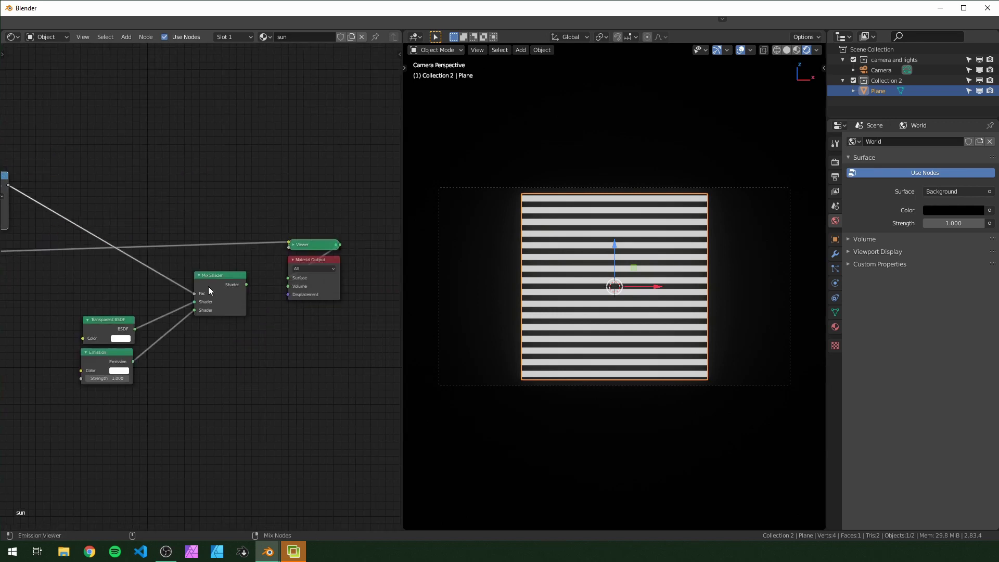
ctrl+shift+click(220, 274)
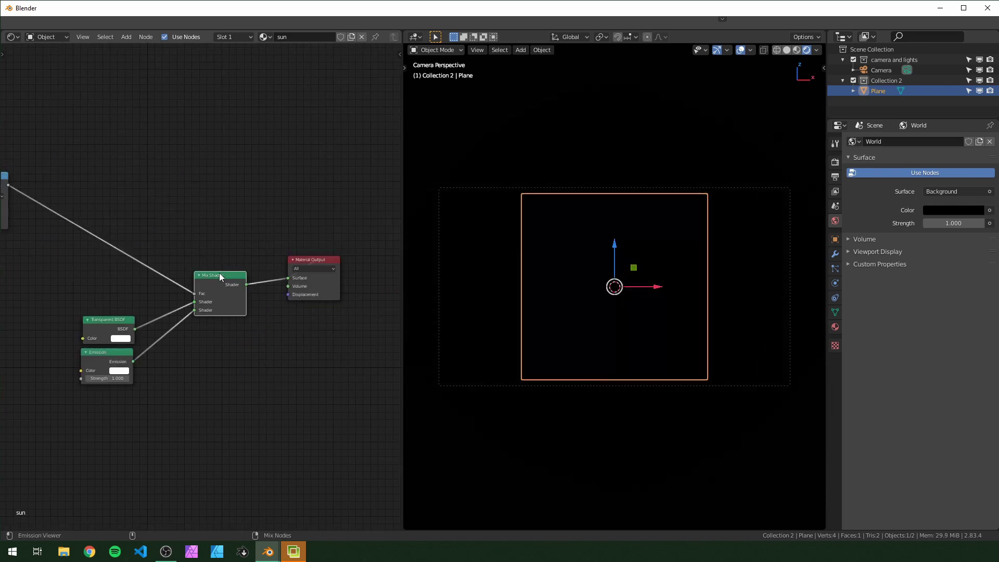
click(797, 50)
middle_drag(763, 149, 468, 276)
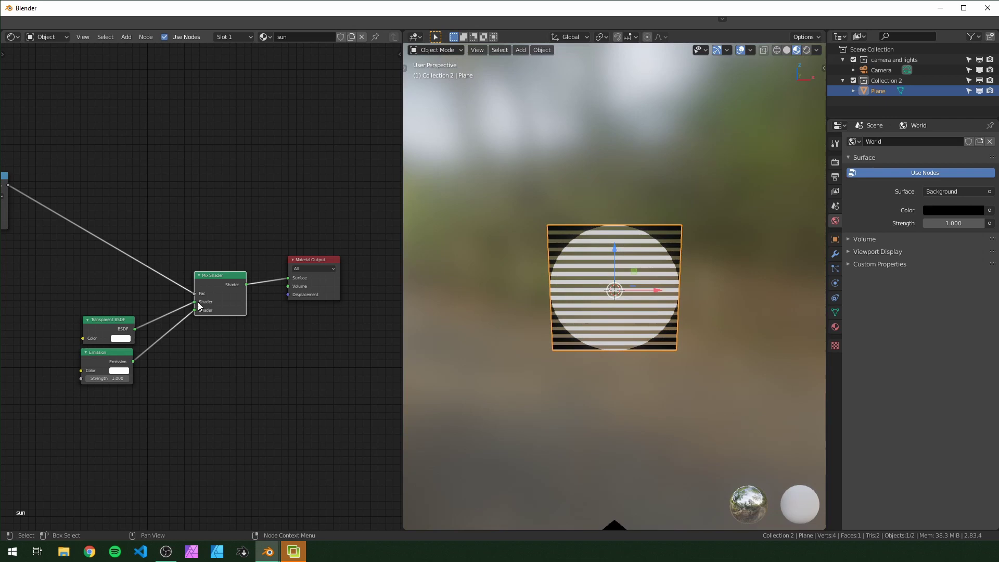
Step: Enable Clamp on the Subtract node and return the viewport to rendered shading
scroll(193, 294, up, 2)
middle_drag(165, 249, 268, 245)
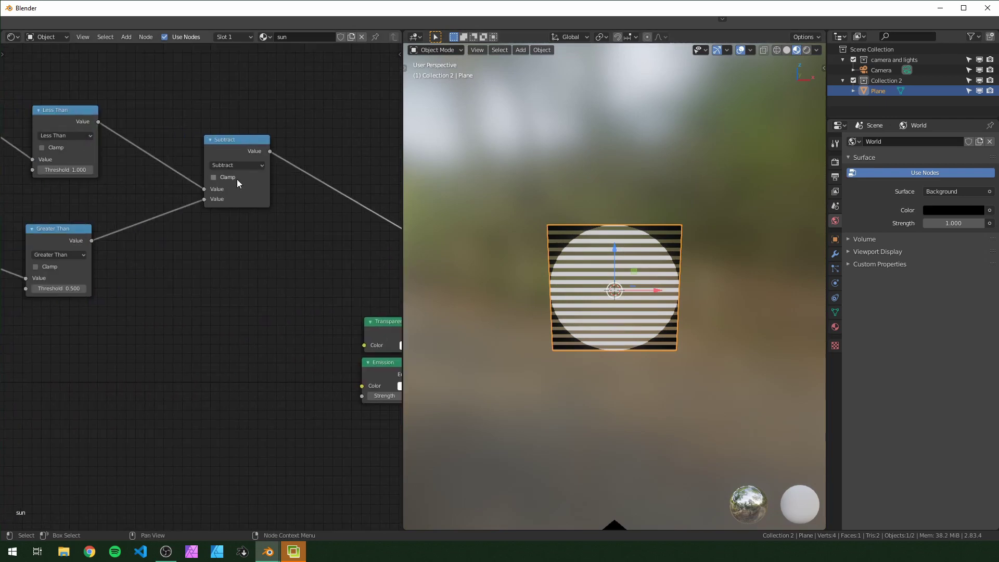
click(214, 178)
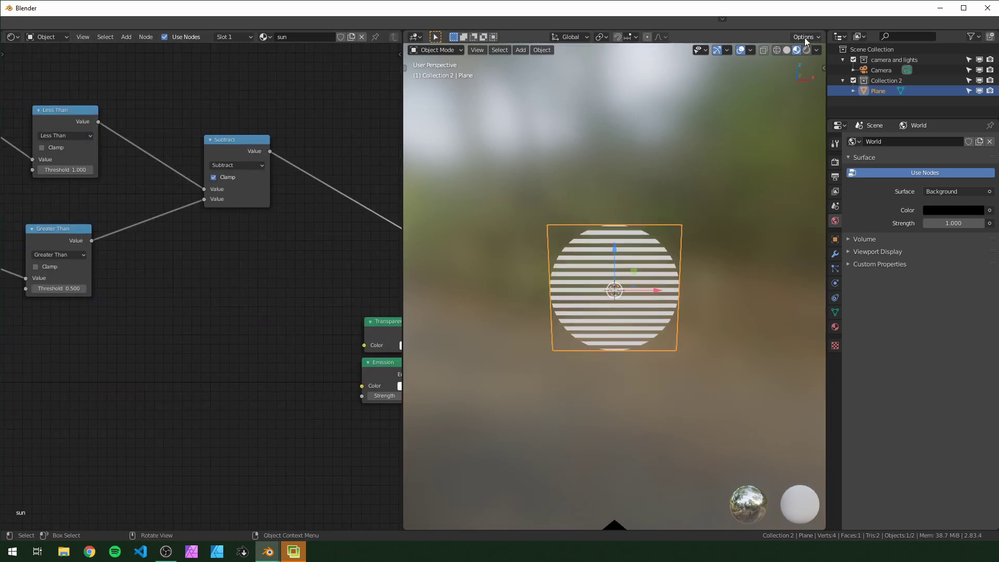
click(807, 50)
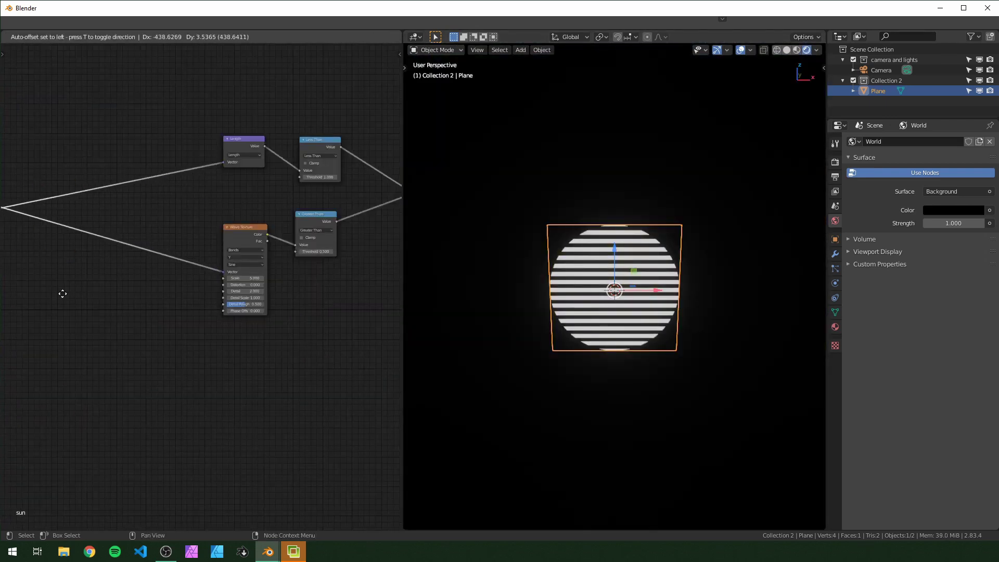
Step: Move the Texture Coordinate node farther away and insert a Mapping node between it and the Wave Texture
click(63, 295)
middle_drag(61, 294, 226, 295)
scroll(286, 286, up, 2)
ctrl+scroll(358, 314, up, 2)
key(shift+a)
mouse_move(252, 329)
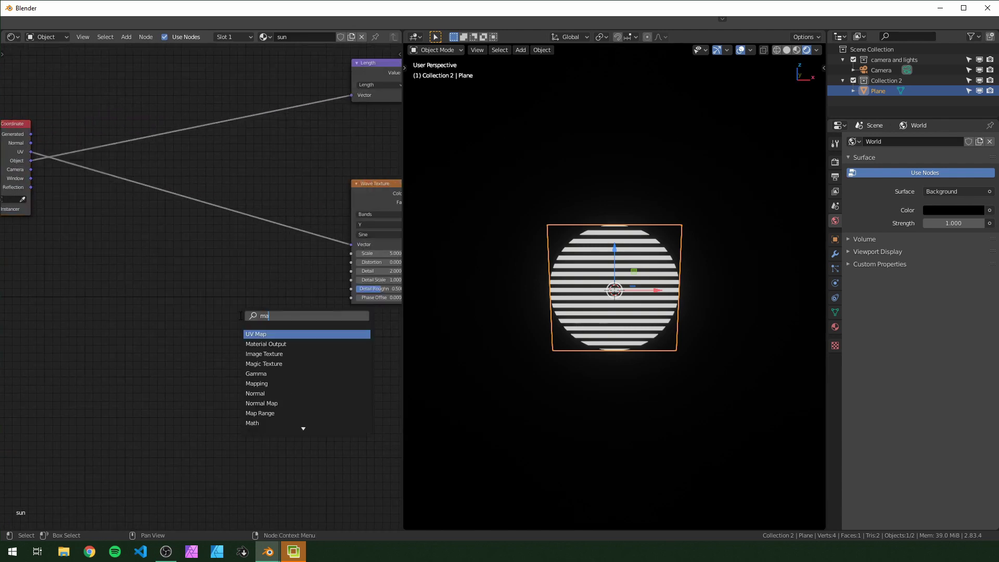
click(268, 364)
click(263, 174)
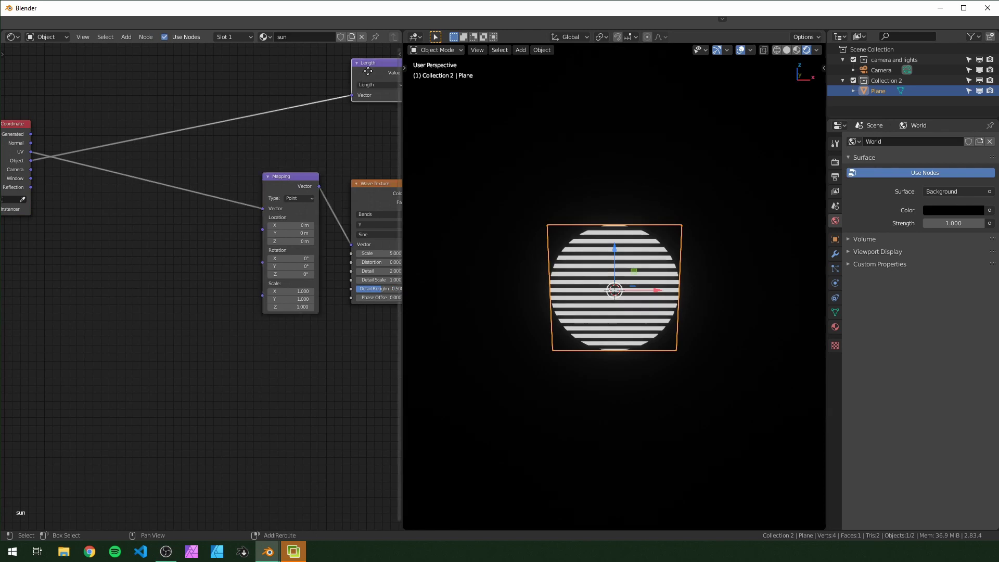
Step: Duplicate the Length node below the Texture Coordinate node, connect the UV output to it and preview the result
key(shift+d)
click(102, 306)
ctrl+scroll(107, 252, up, 3)
click(92, 141)
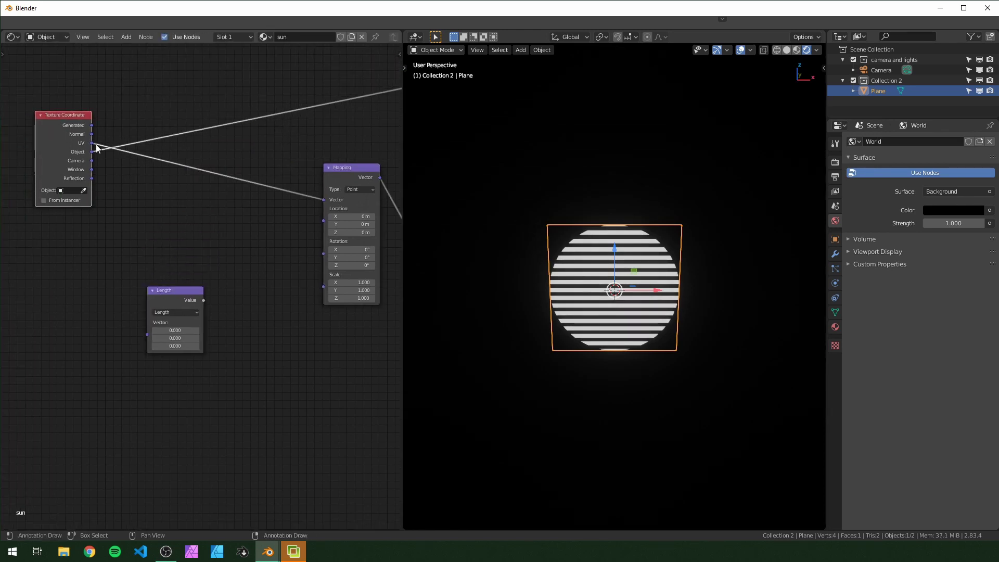
drag(93, 143, 161, 201)
drag(161, 201, 147, 334)
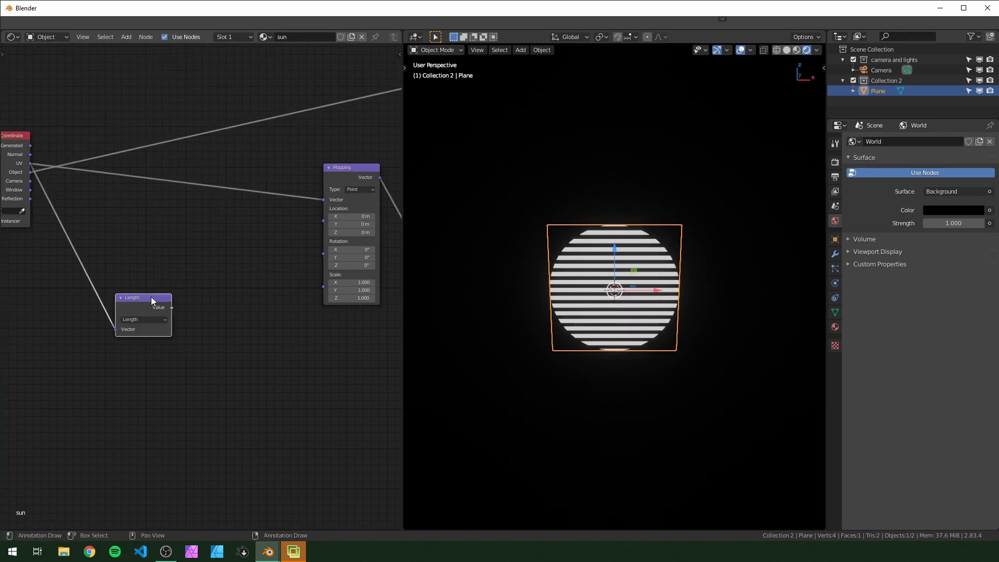
ctrl+shift+click(153, 301)
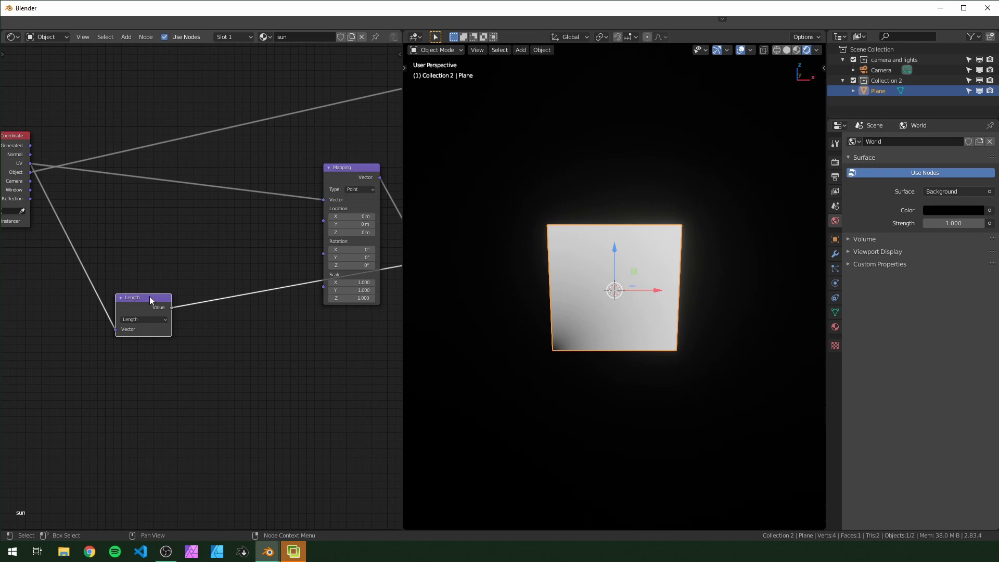
Step: Duplicate the Mapping node, insert it between the UV output and the lower Length node, and set its X scale to 0
click(351, 185)
key(shift+d)
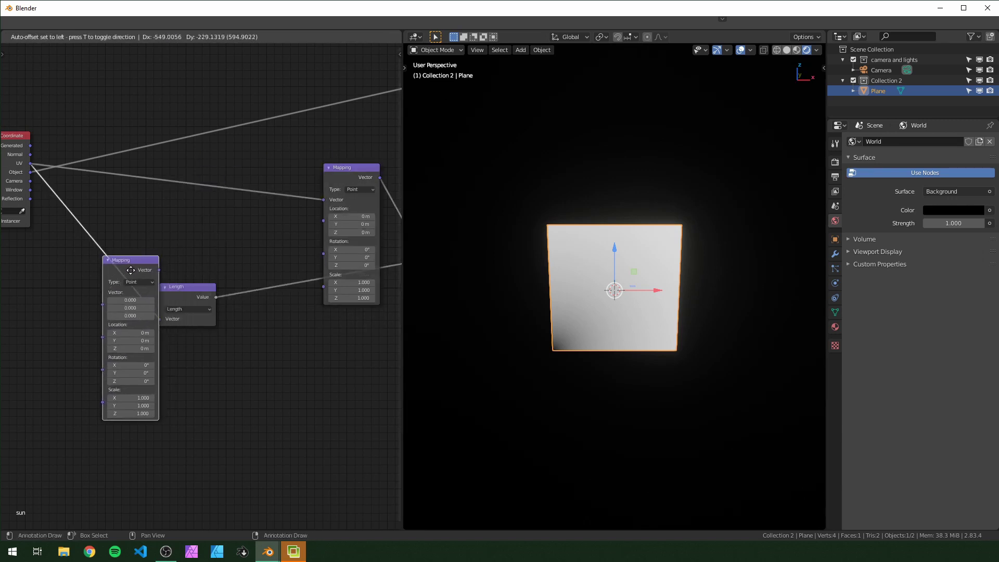
click(129, 282)
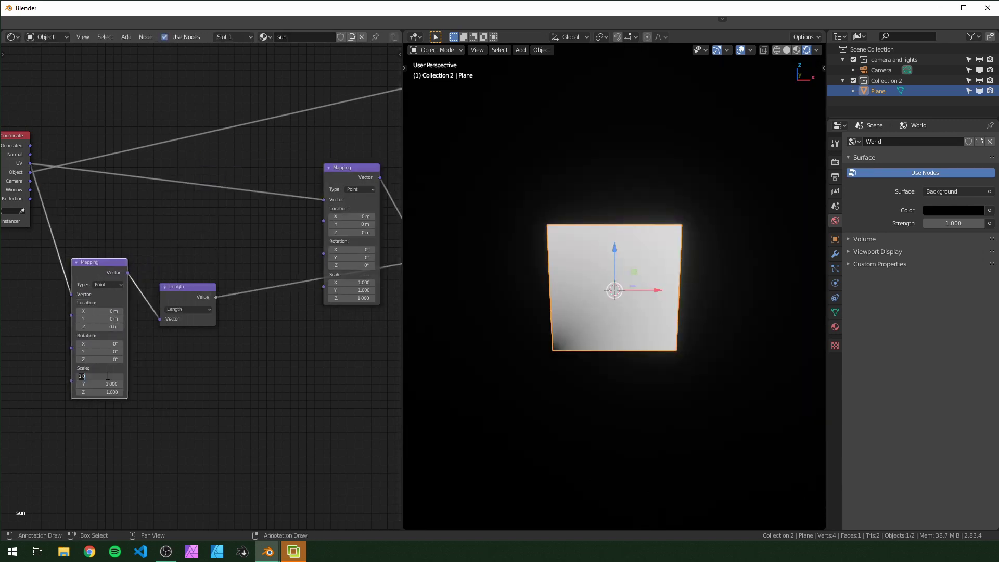
text(0)
key(Return)
Step: Return to the camera view and add reroute points on the UV links and on the Object link
key(KP_0)
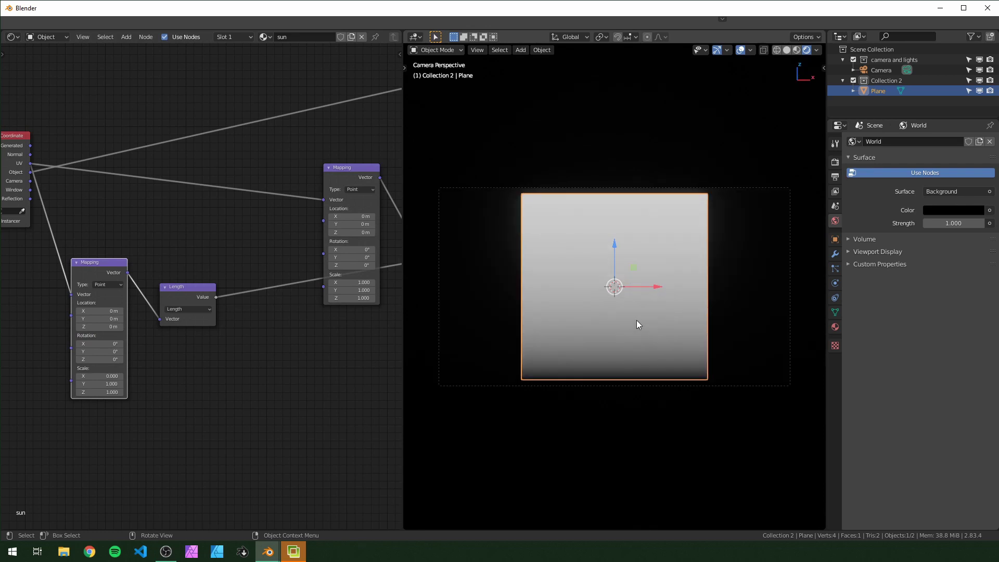
mouse_move(127, 343)
shift+right_down()
mouse_move(205, 294)
mouse_move(260, 229)
shift+right_up()
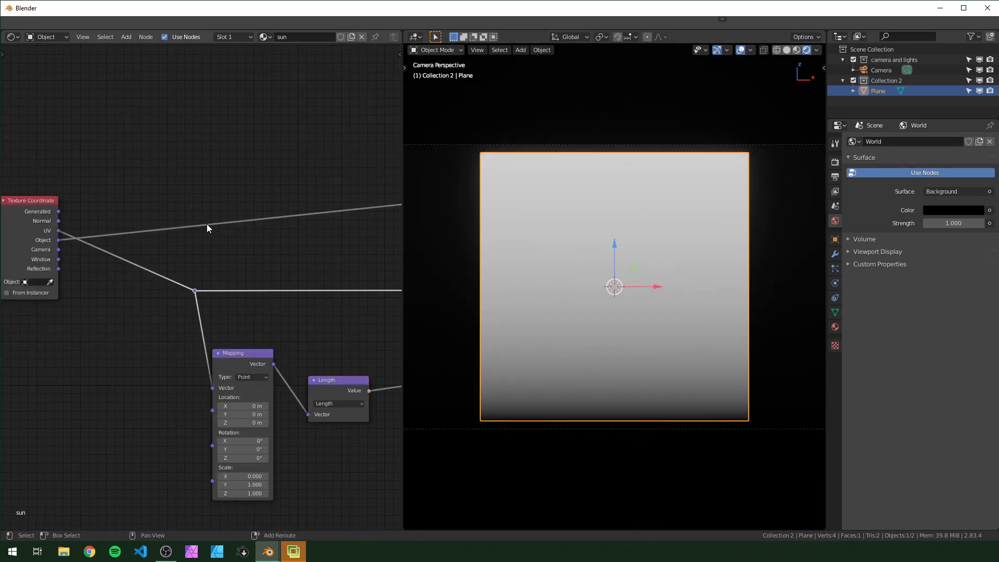
shift+right_drag(218, 186, 201, 260)
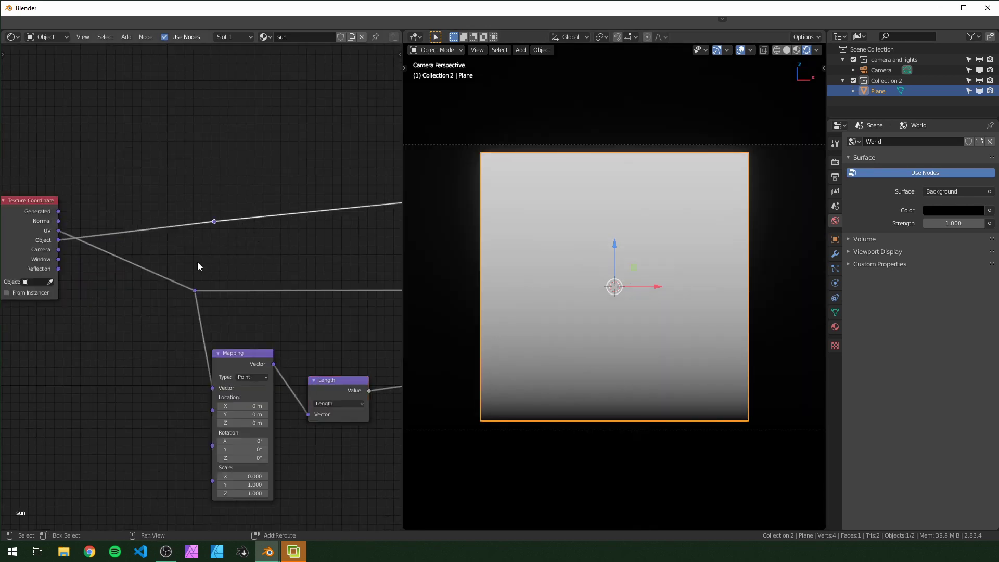
Step: Show the Mix Shader result on the plane again and set the Wave Texture's scale to 1
middle_drag(232, 251, 36, 211)
scroll(157, 360, down, 3)
middle_drag(199, 357, 168, 301)
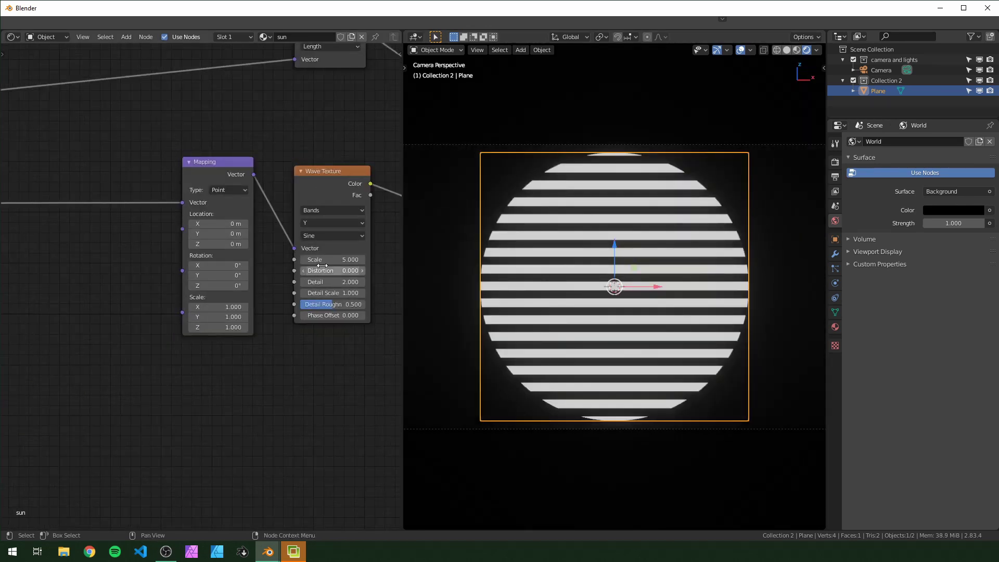
text(1)
key(Return)
Step: Connect the lower Length node's value to the Scale input of the Mapping node before the Wave Texture
scroll(81, 412, down, 4)
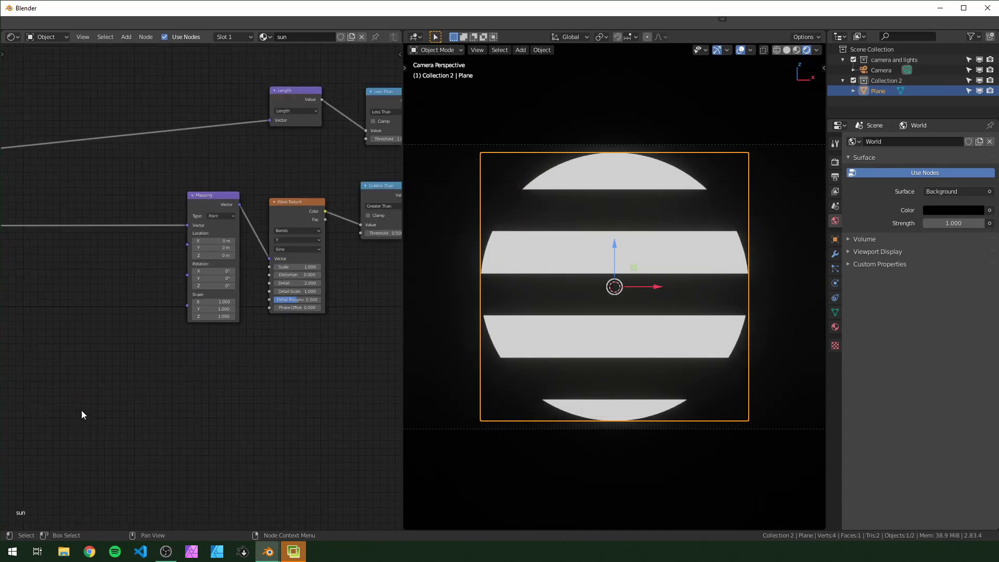
middle_drag(83, 411, 319, 372)
scroll(229, 319, up, 2)
scroll(219, 308, down, 3)
scroll(219, 307, down, 3)
middle_drag(223, 308, 122, 306)
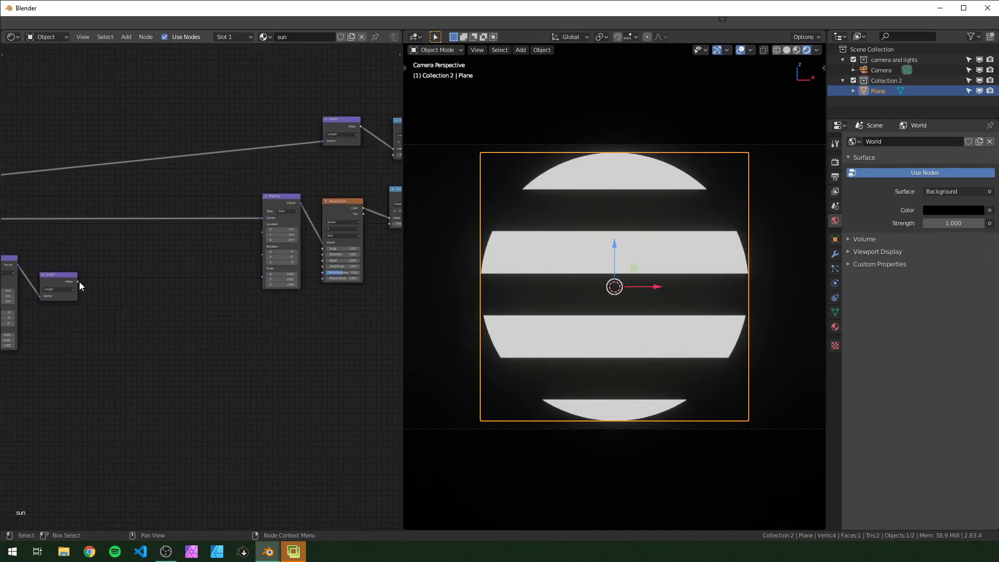
drag(80, 282, 177, 269)
drag(263, 281, 263, 282)
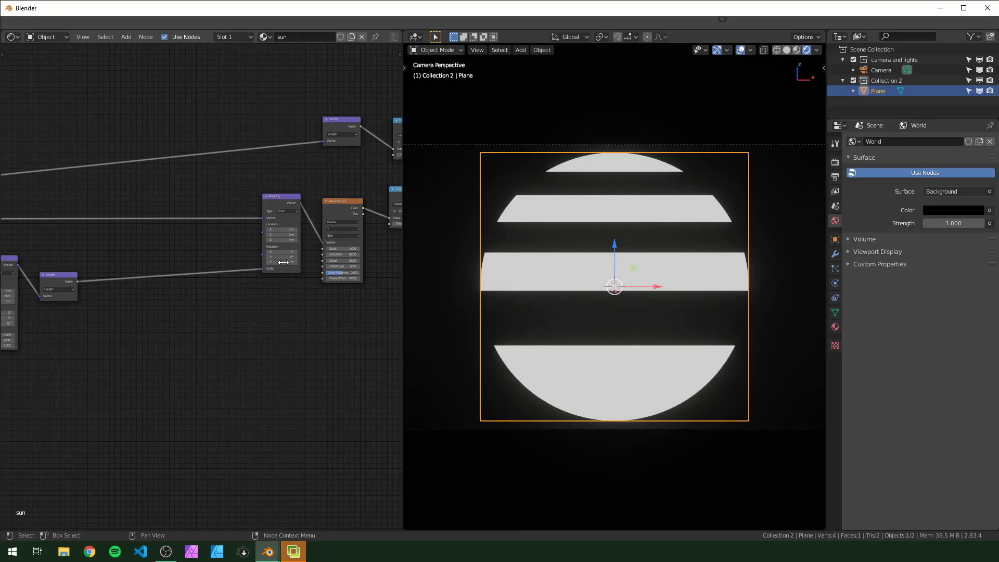
Step: Insert a Math node between the lower Length node and the Mapping scale, and set it to Multiply Add
scroll(187, 333, up, 4)
key(shift+a)
text(add)
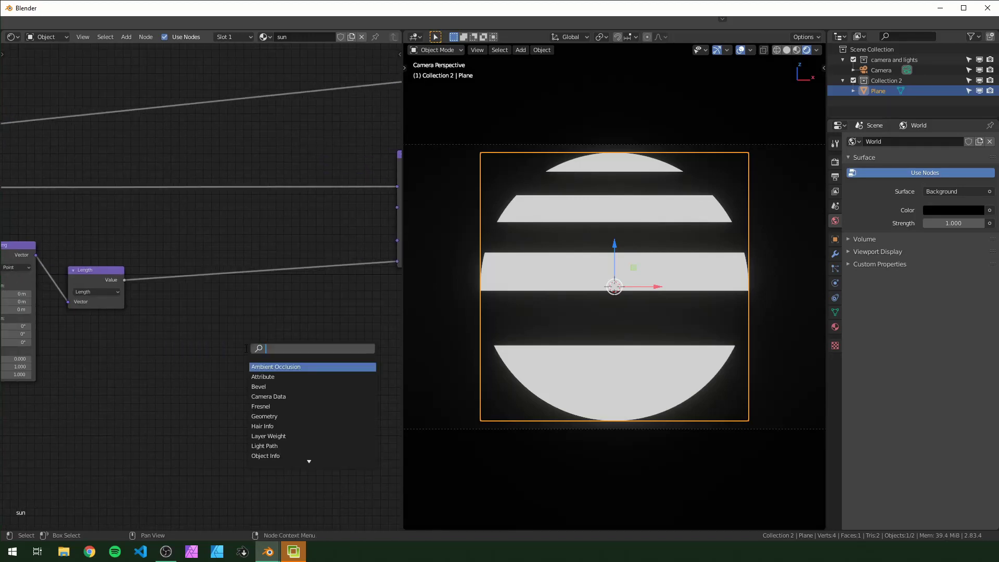
key(Return)
click(186, 247)
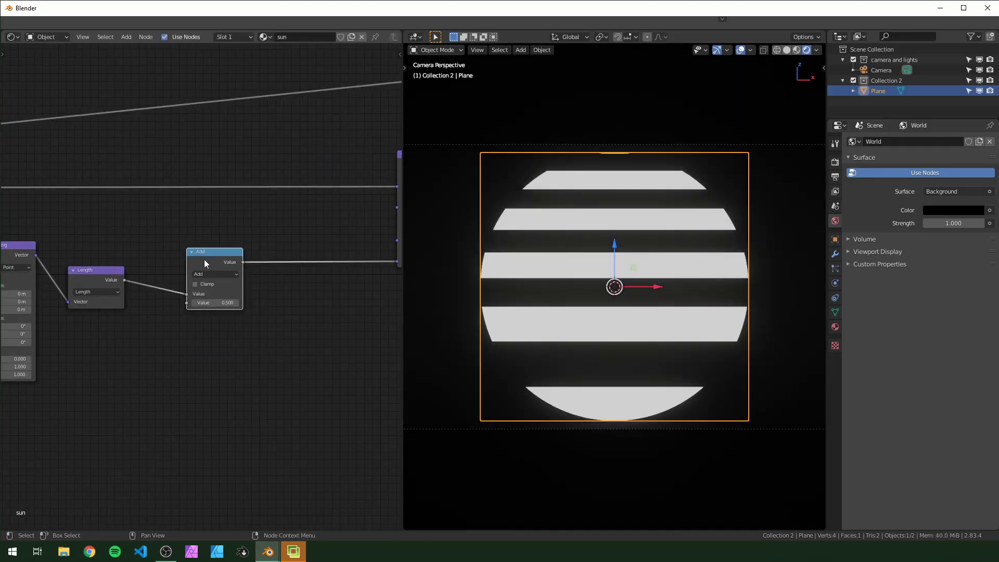
click(208, 274)
click(220, 340)
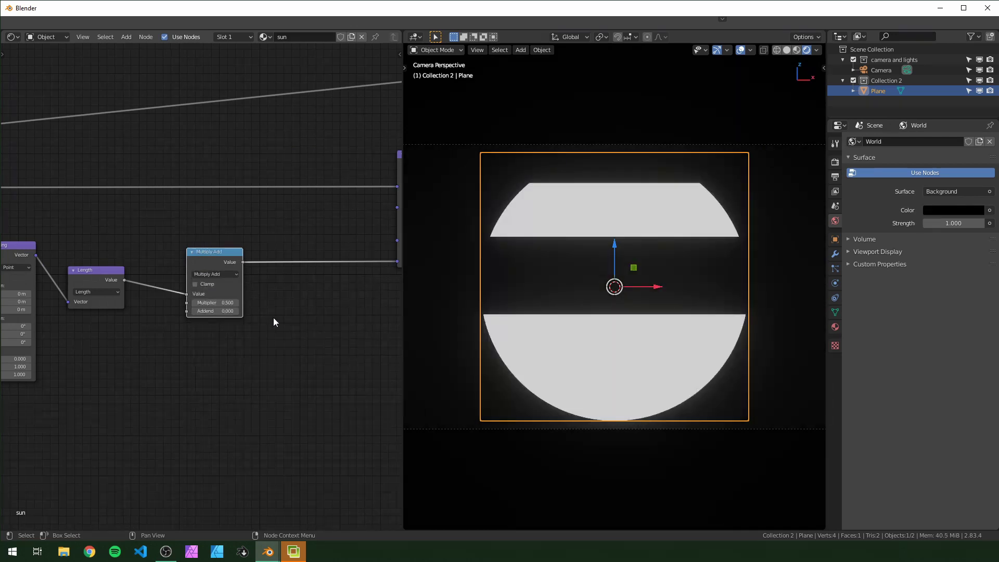
middle_drag(223, 331, 149, 334)
scroll(133, 327, up, 2)
mouse_move(131, 320)
mouse_down()
mouse_move(213, 319)
mouse_move(156, 308)
mouse_move(218, 309)
mouse_move(130, 308)
mouse_up()
right_click(134, 324)
Step: Move the lower Mapping, Length and Multiply Add nodes away from the reroute and insert a duplicate Mapping node before them
scroll(212, 286, down, 2)
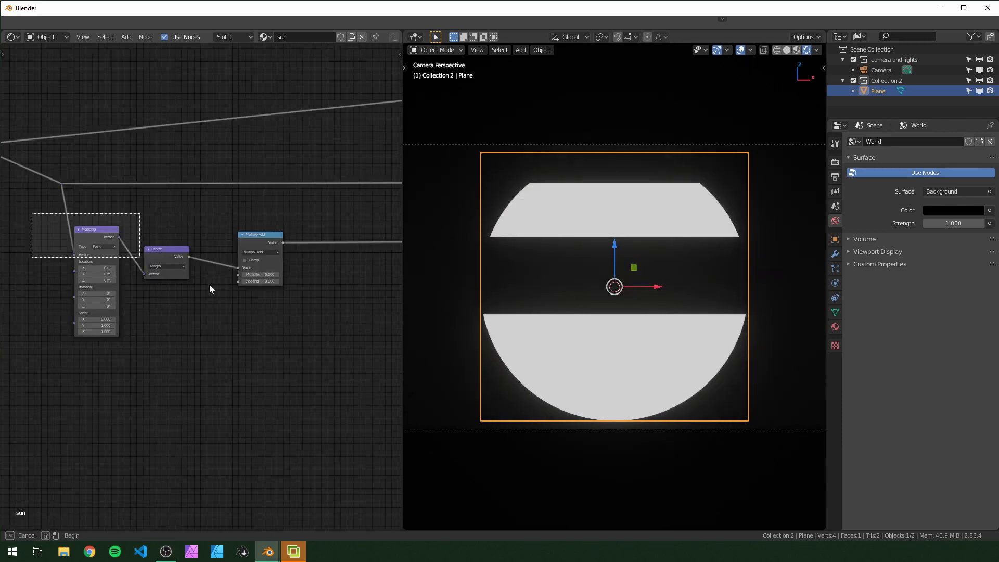
key(g)
click(315, 360)
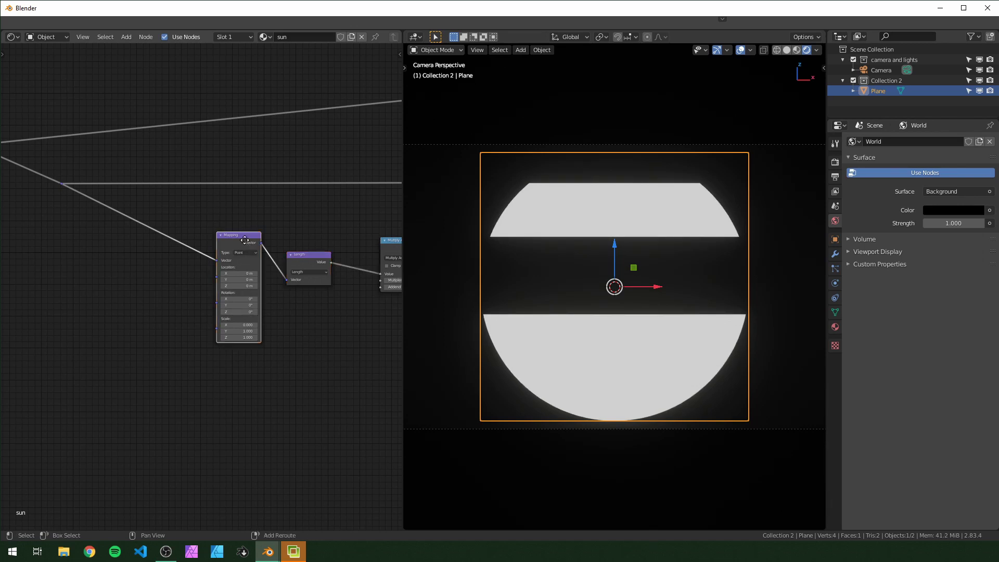
key(shift+d)
click(175, 233)
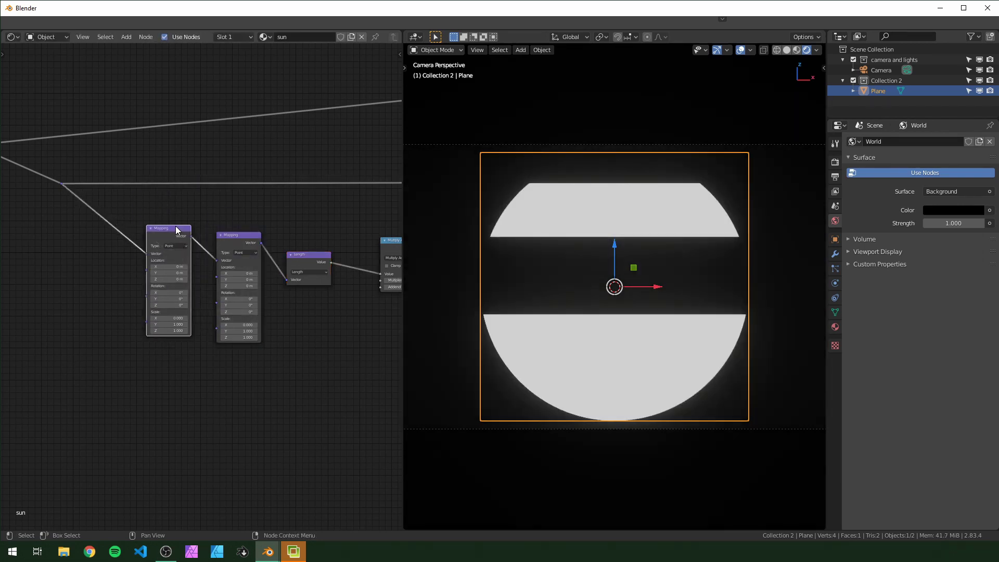
Step: Duplicate the lower chain of two Mapping nodes, Length and Multiply Add, and place the copy below the original
drag(174, 239, 187, 244)
mouse_move(181, 310)
mouse_down()
mouse_move(156, 310)
mouse_move(181, 310)
mouse_up()
scroll(266, 406, down, 2)
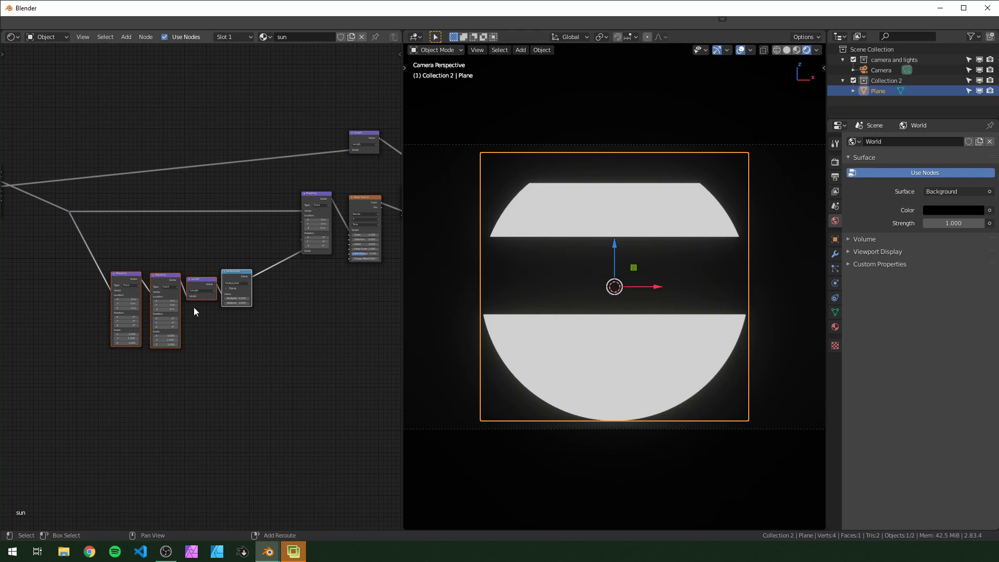
key(shift+d)
click(191, 398)
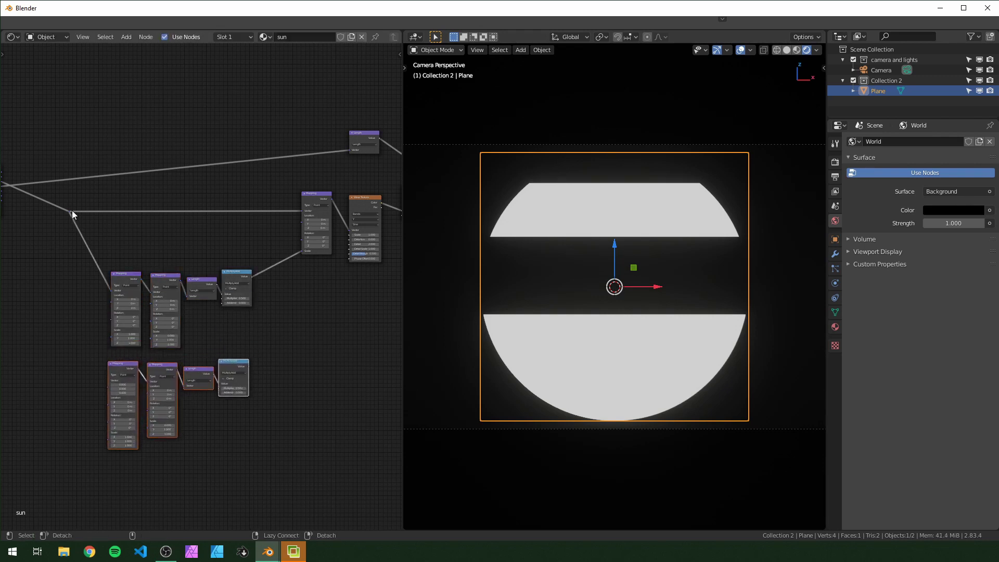
Step: Connect the reroute to the copied chain's first Mapping node and its Multiply Add value to the Greater Than node's Threshold
drag(71, 211, 109, 382)
middle_drag(323, 368, 194, 395)
drag(118, 393, 295, 244)
Step: Set the upper Multiply Add node's Multiplier to 0 and its Addend to 4
scroll(226, 317, up, 4)
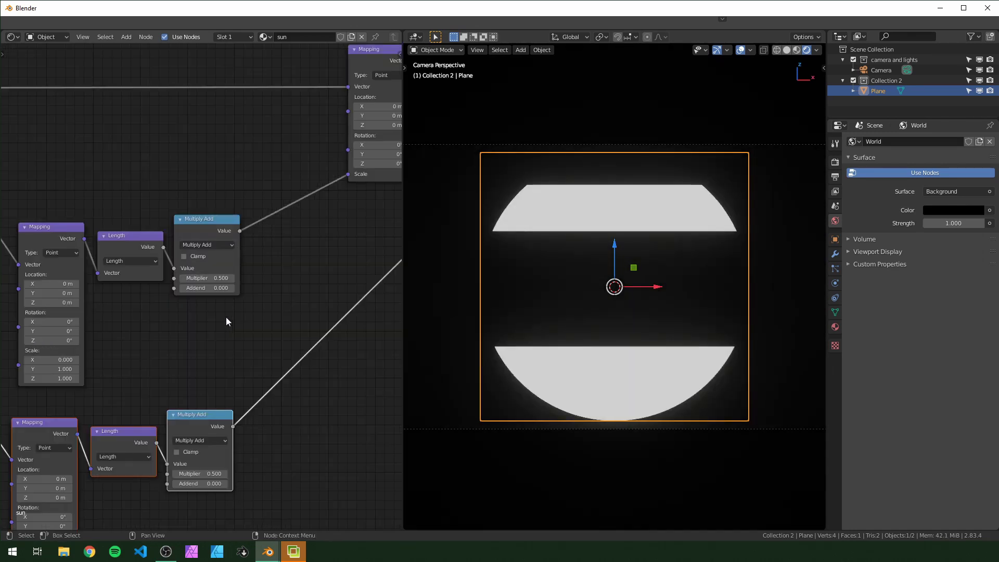
text(0)
key(Return)
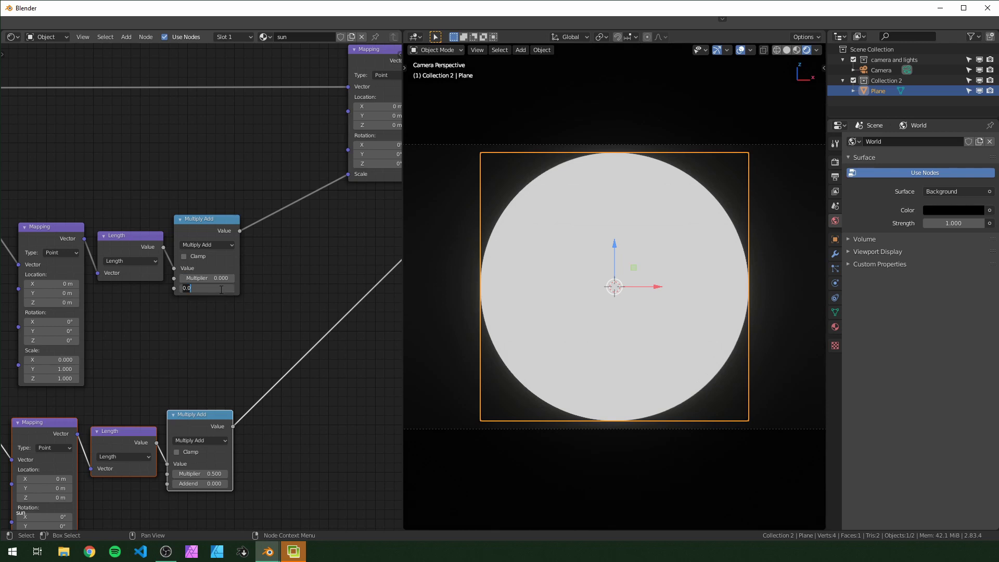
text(4)
key(Return)
scroll(218, 324, down, 2)
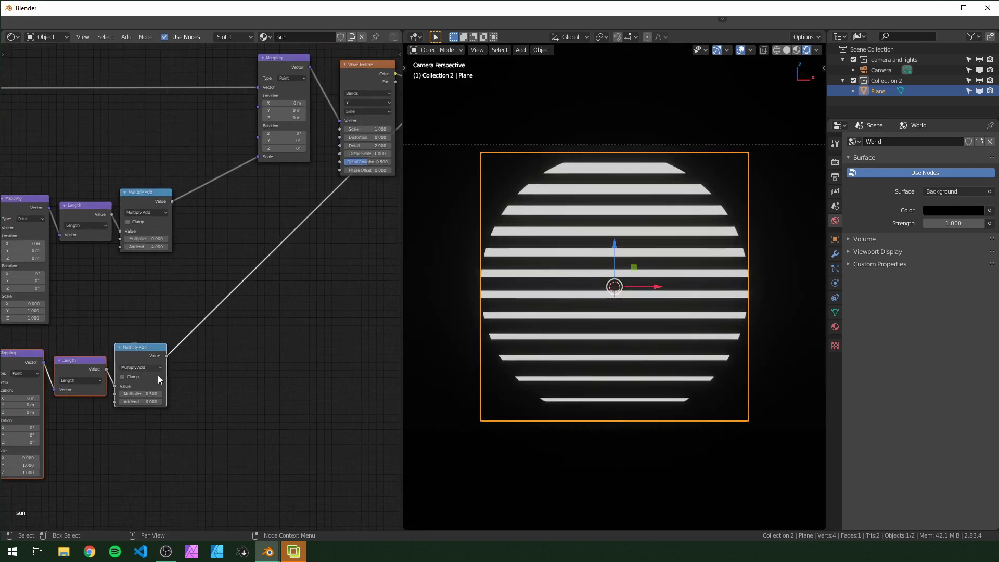
Step: Set the lower Multiply Add node's Multiplier to 0 and its Addend to 0.5
key(Return)
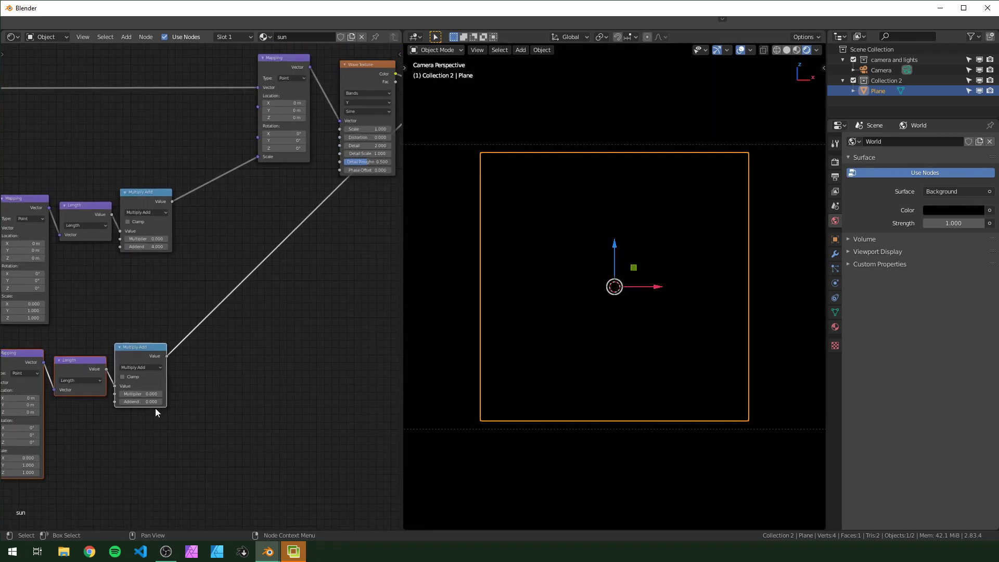
text(0.5)
key(Return)
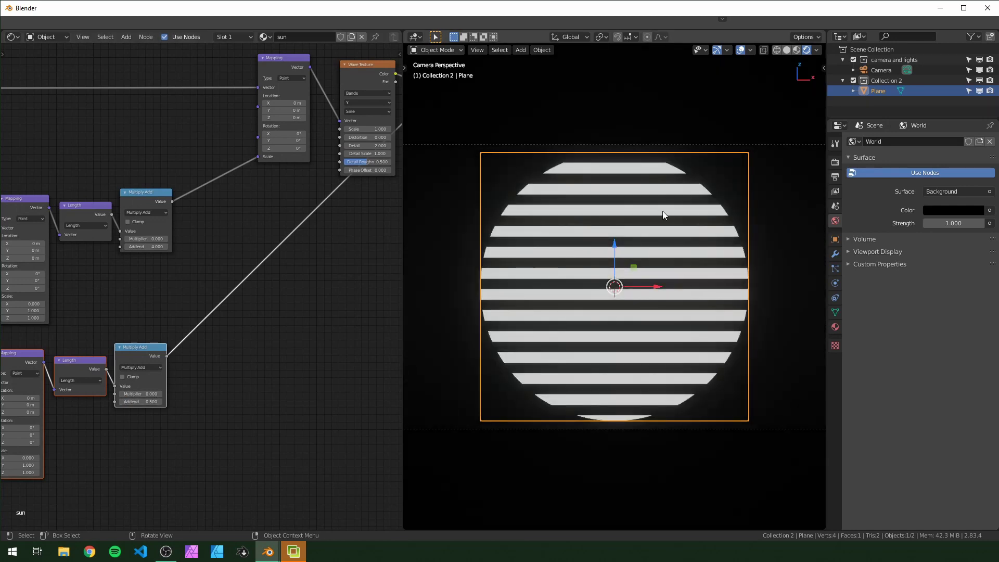
middle_drag(132, 377, 199, 284)
scroll(199, 284, up, 4)
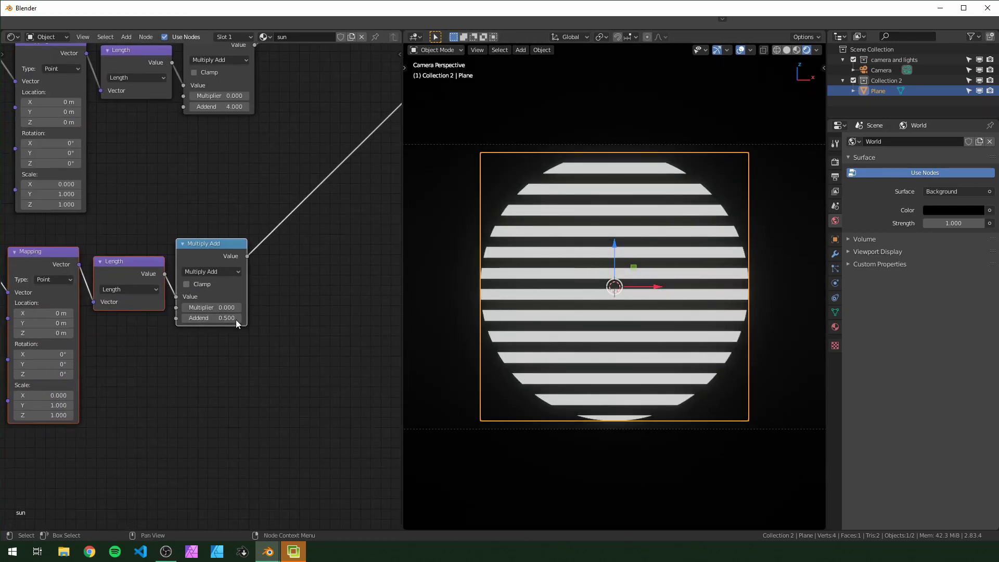
shift+drag(224, 308, 269, 308)
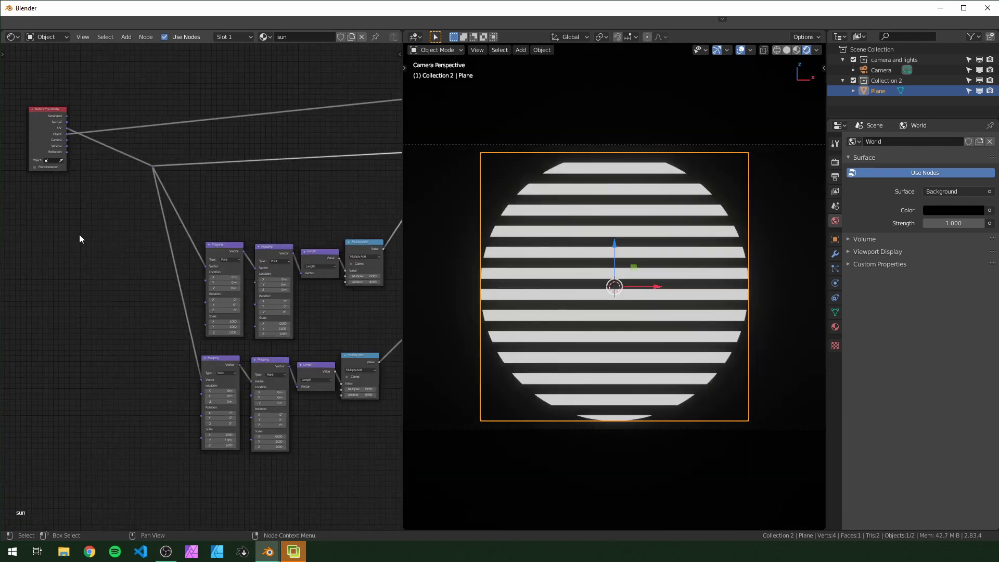
Step: Move the Texture Coordinate node away from the reroute and insert a Mapping node on the UV link between them
middle_drag(56, 240, 197, 307)
drag(137, 122, 258, 276)
key(g)
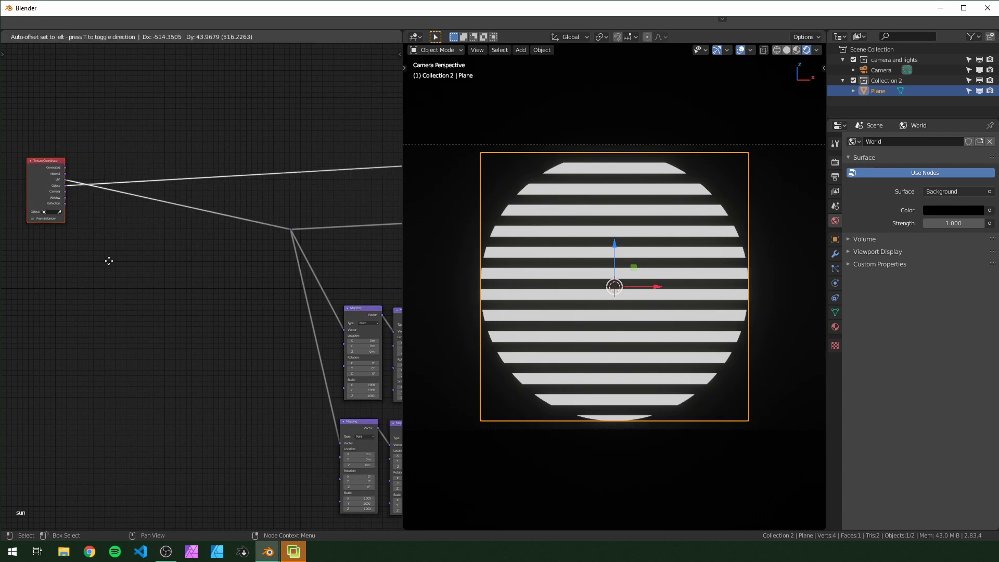
click(62, 266)
click(188, 281)
key(shift+a)
text(smap)
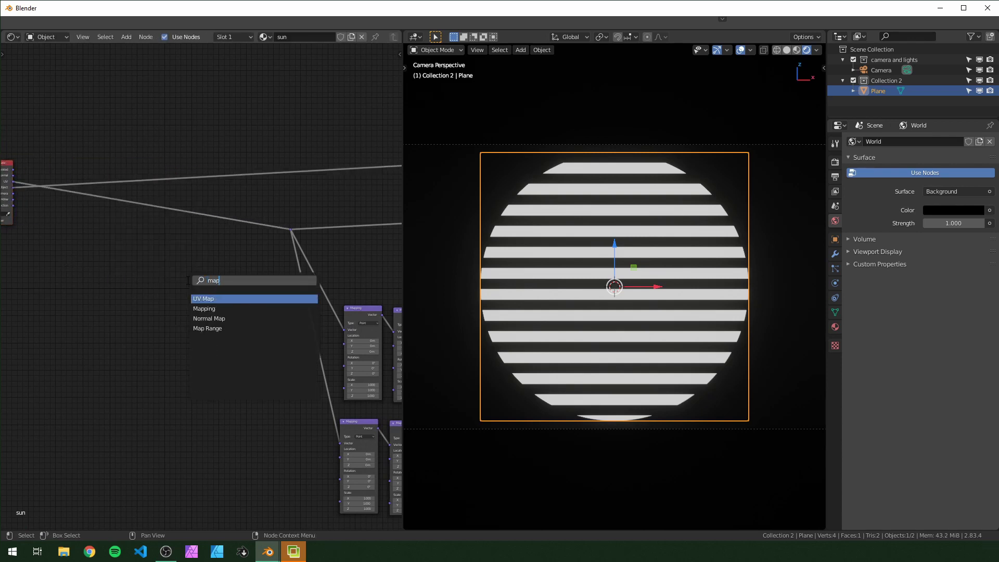
text(p)
key(Return)
click(219, 202)
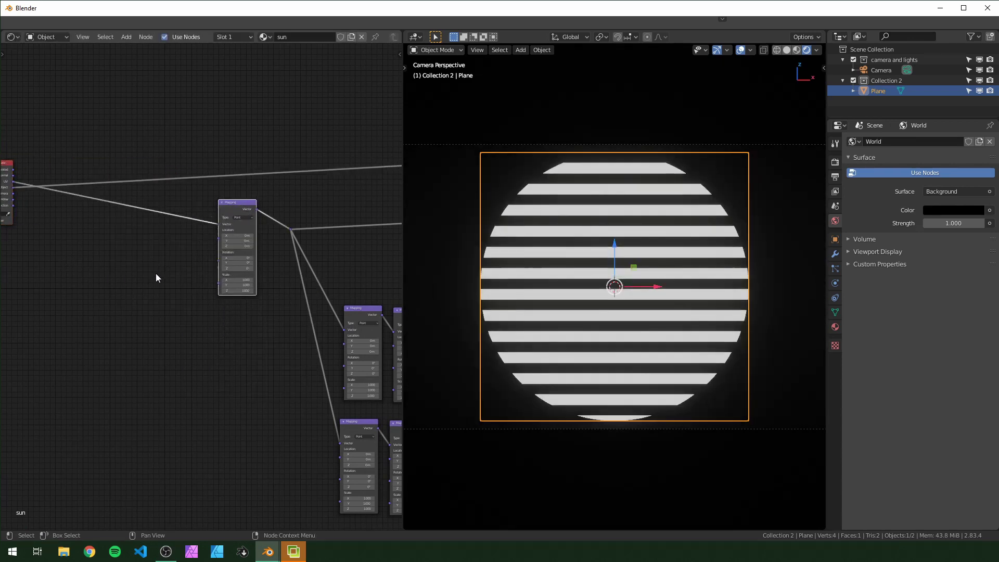
Step: Add a Noise Texture and feed its Vector input from a new reroute on the Object coordinate link
key(shift+a)
text(sn)
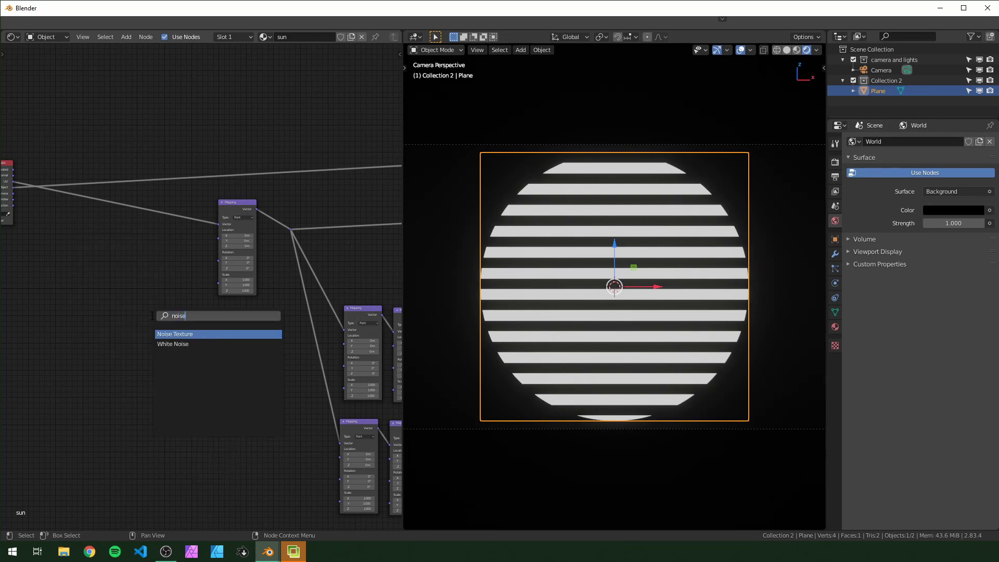
key(Return)
click(110, 260)
scroll(73, 256, up, 3)
middle_drag(73, 256, 170, 243)
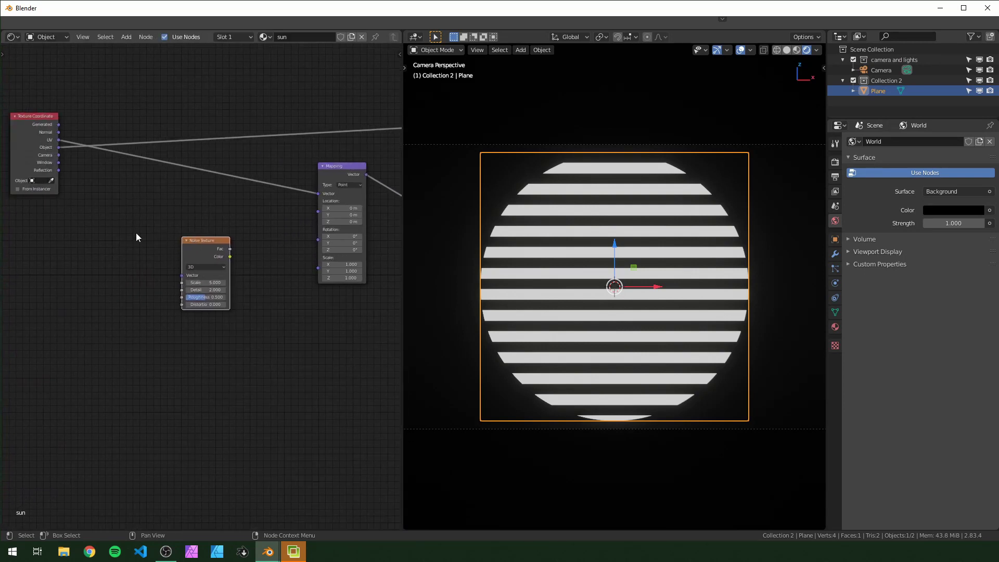
scroll(146, 237, up, 2)
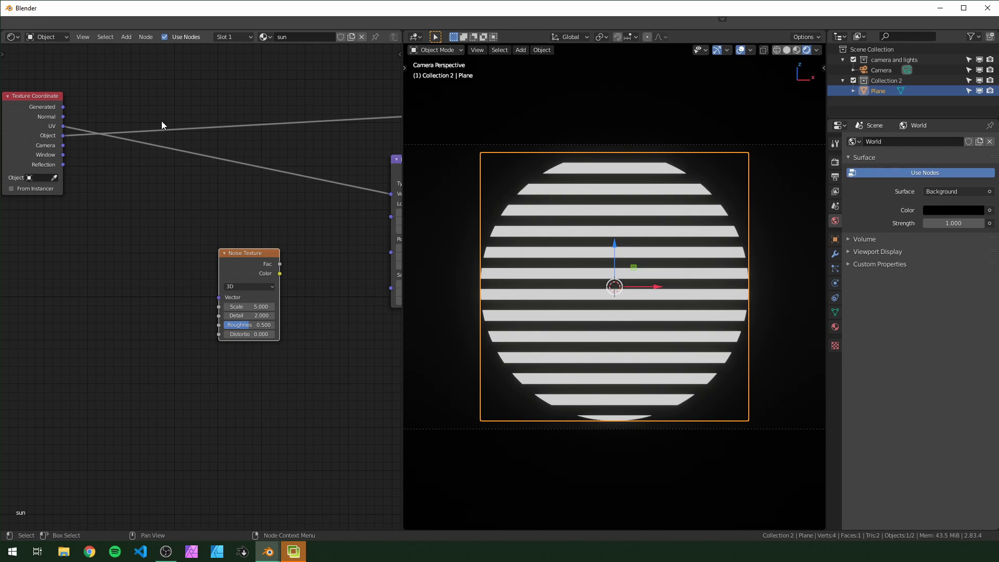
shift+right_drag(215, 128, 214, 128)
alt+right_drag(244, 235, 246, 241)
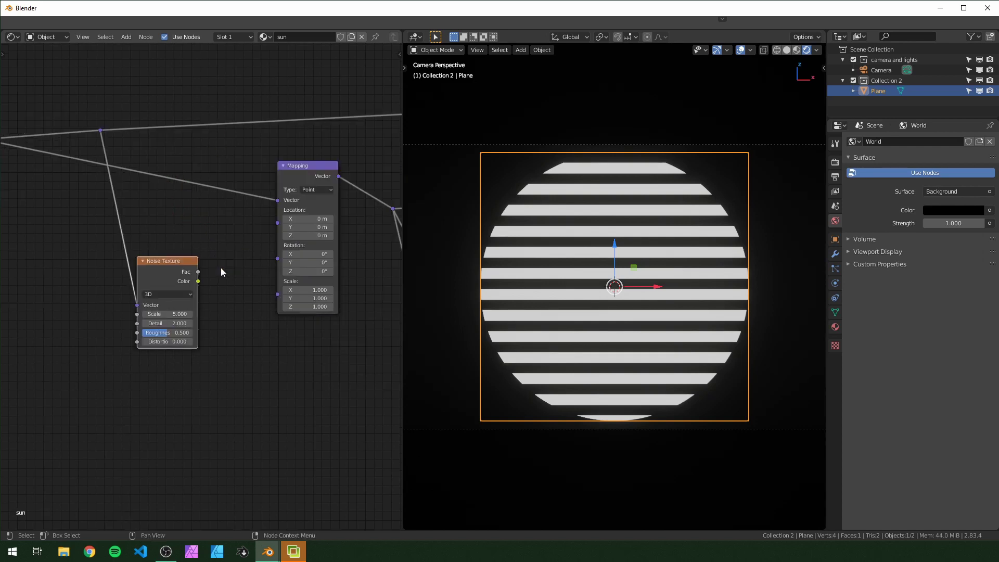
Step: Connect the Noise Texture's Fac to the new Mapping node's Location and insert a Math node set to Multiply between them
drag(288, 224, 279, 224)
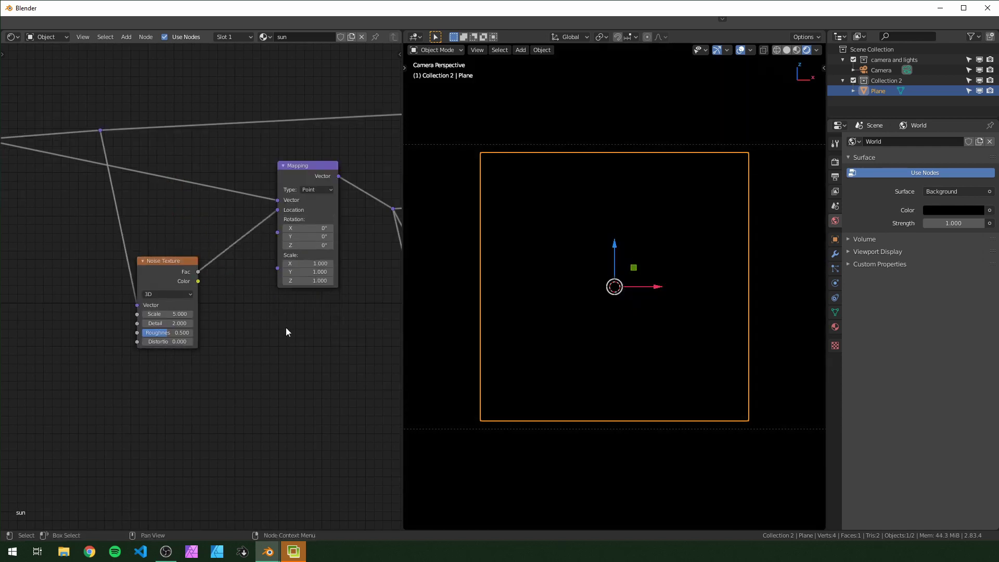
drag(174, 266, 133, 265)
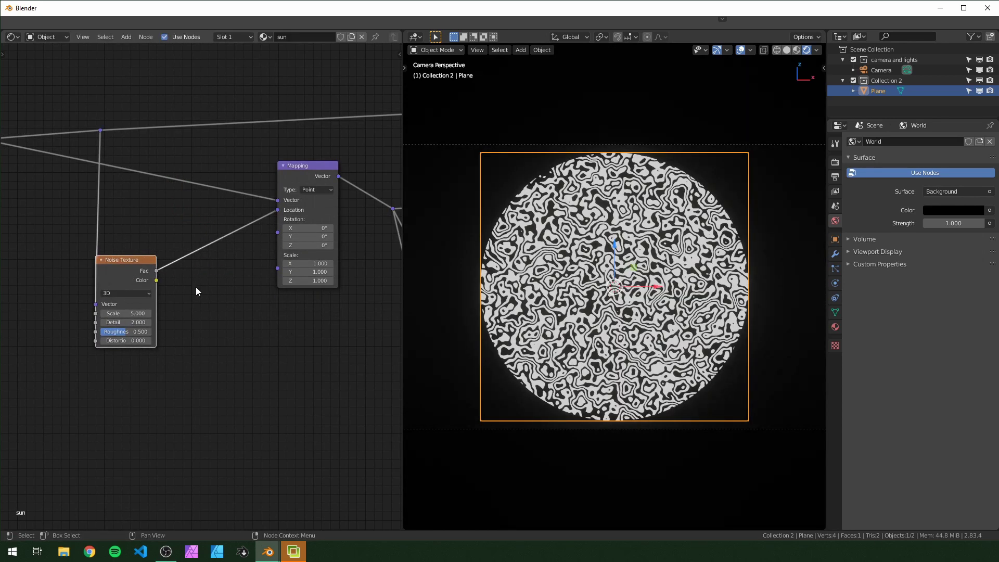
click(197, 287)
key(shift+a)
click(196, 287)
click(224, 337)
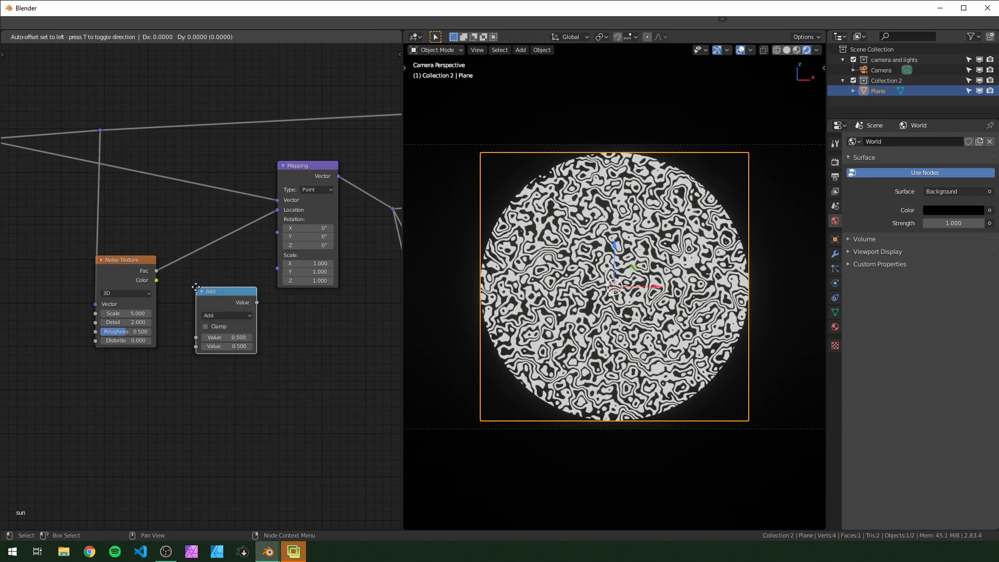
click(204, 285)
click(204, 263)
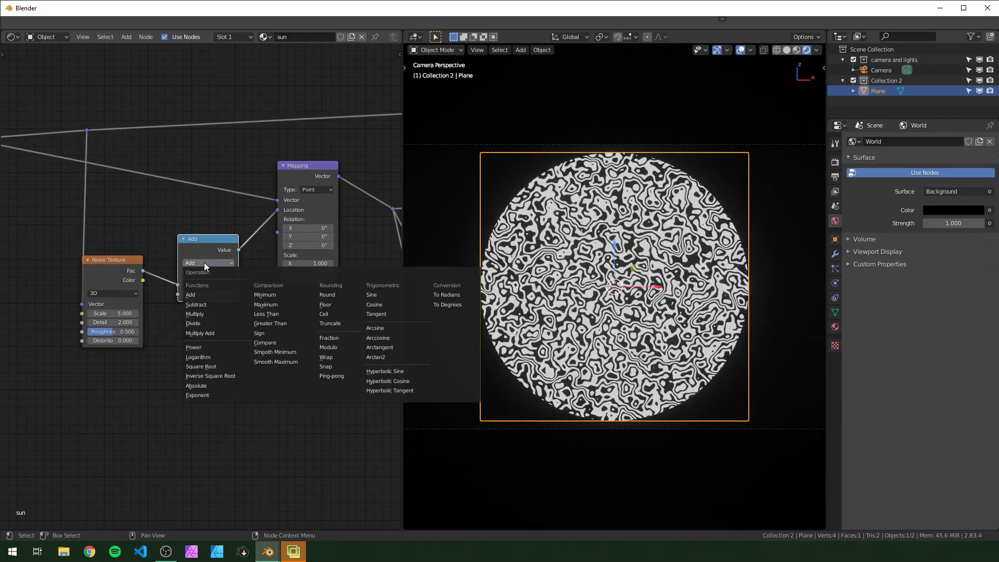
click(213, 305)
Step: Set the Multiply value to 0.28, and the Noise Texture's scale to 1.35 and detail to 0
key(Return)
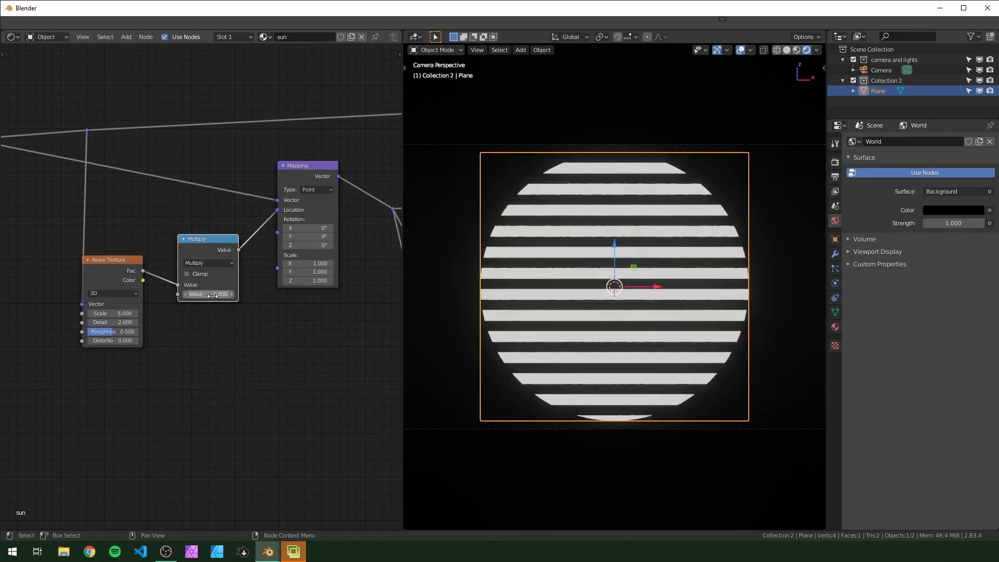
drag(210, 294, 217, 294)
drag(121, 314, 91, 314)
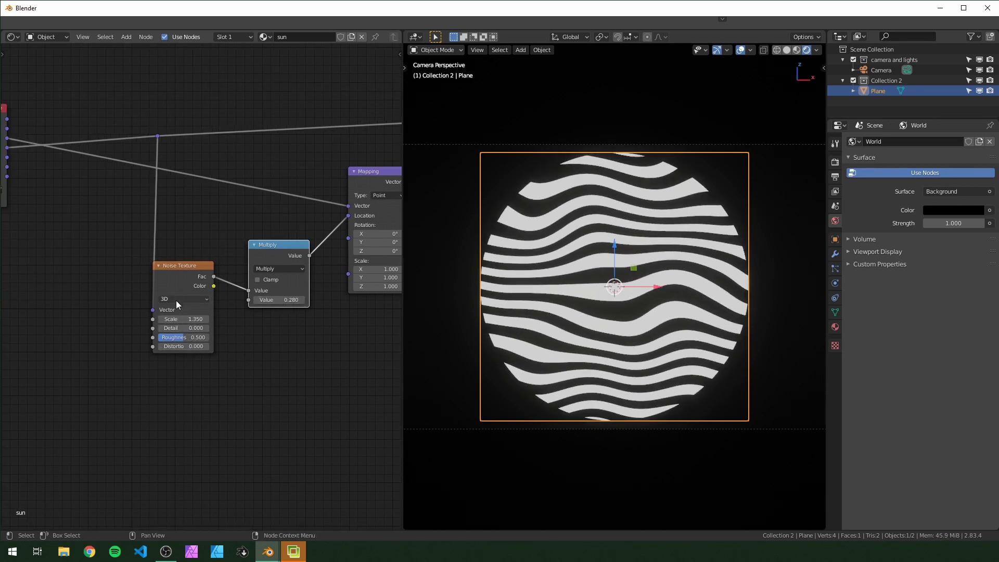
Step: Switch the Noise Texture to 4D and vary its W value to preview how the stripes move
click(177, 300)
click(170, 346)
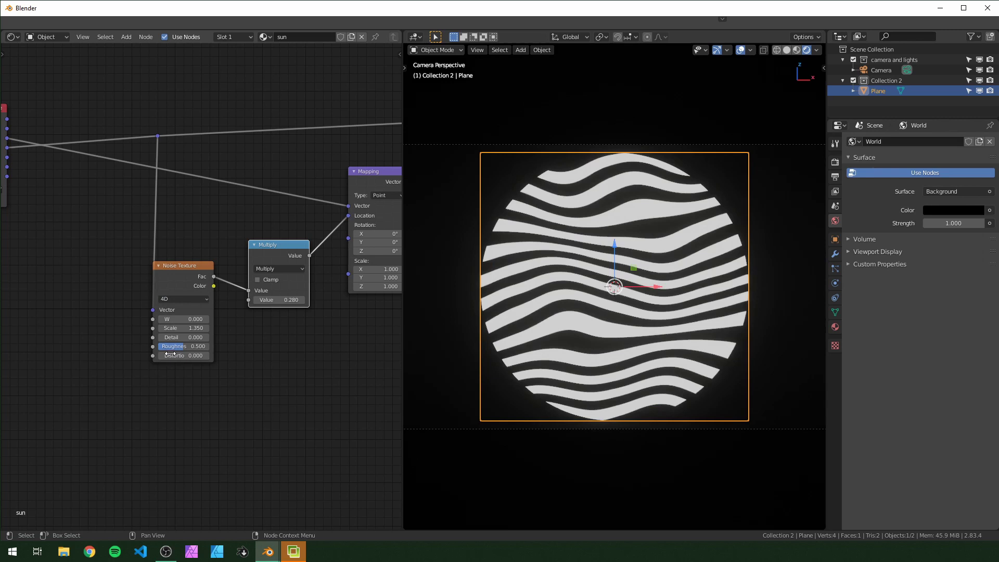
drag(180, 321, 286, 322)
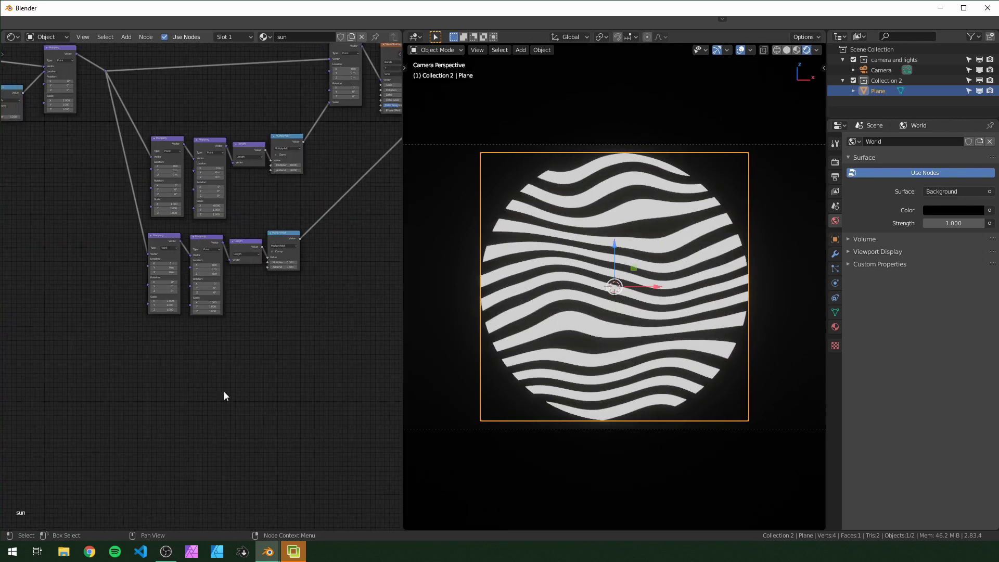
Step: Add a second Noise Texture below the node chains and link the Object coordinate reroute to its Vector input
key(shift+a)
click(224, 394)
text(nois)
key(Return)
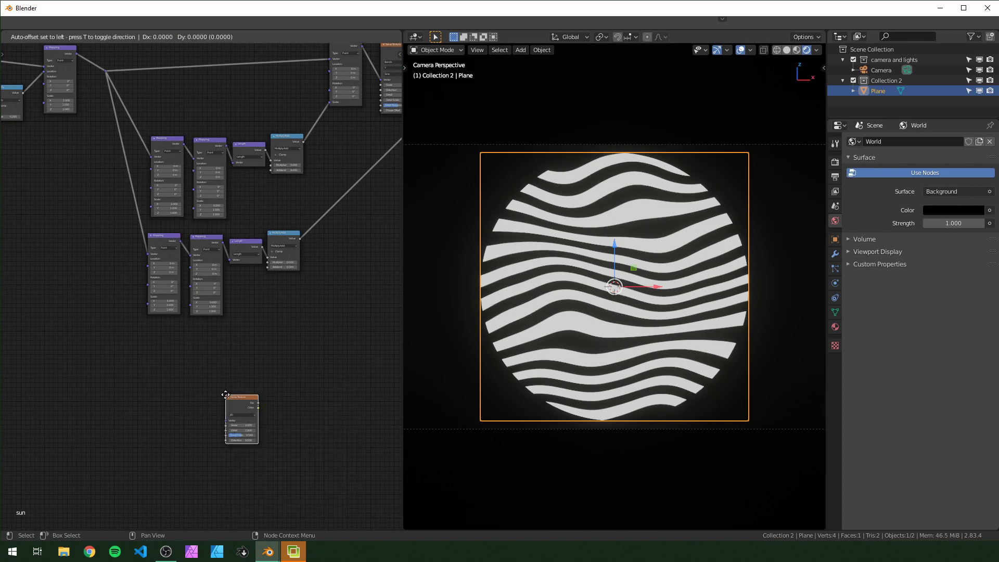
click(203, 388)
scroll(203, 388, down, 1)
middle_drag(154, 367, 321, 391)
scroll(219, 302, up, 1)
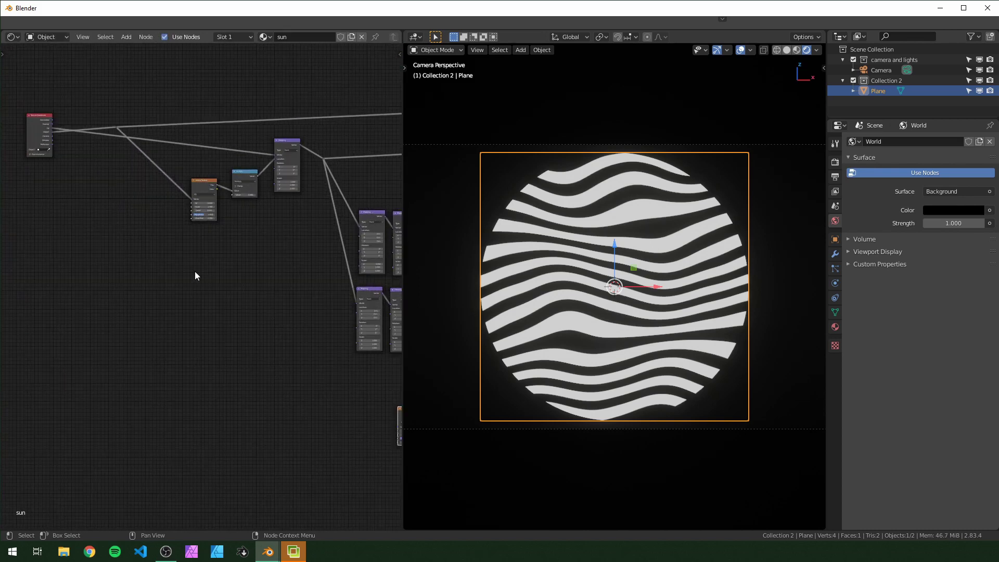
alt+right_drag(119, 125, 404, 429)
middle_drag(400, 428, 74, 348)
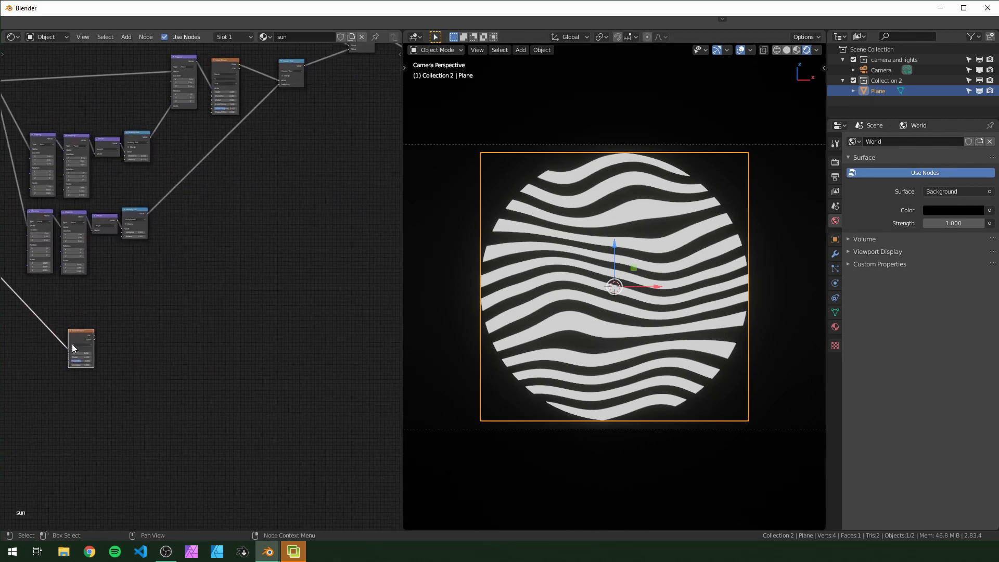
Step: Move the second Noise Texture near the shaders, routing its input link through a reroute, and connect its Color to the Emission Color
scroll(73, 346, down, 1)
drag(75, 339, 331, 238)
click(338, 226)
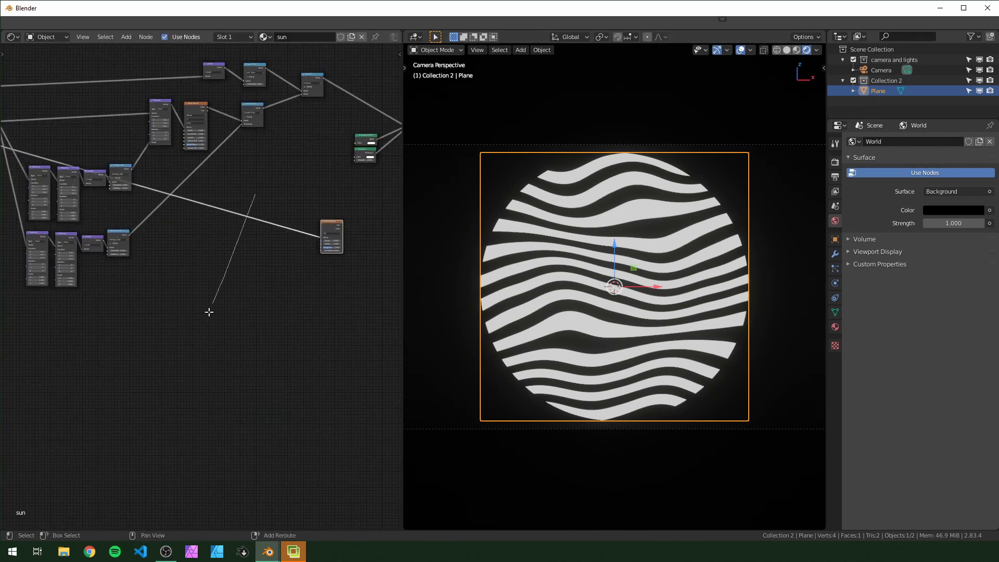
shift+right_drag(208, 313, 208, 316)
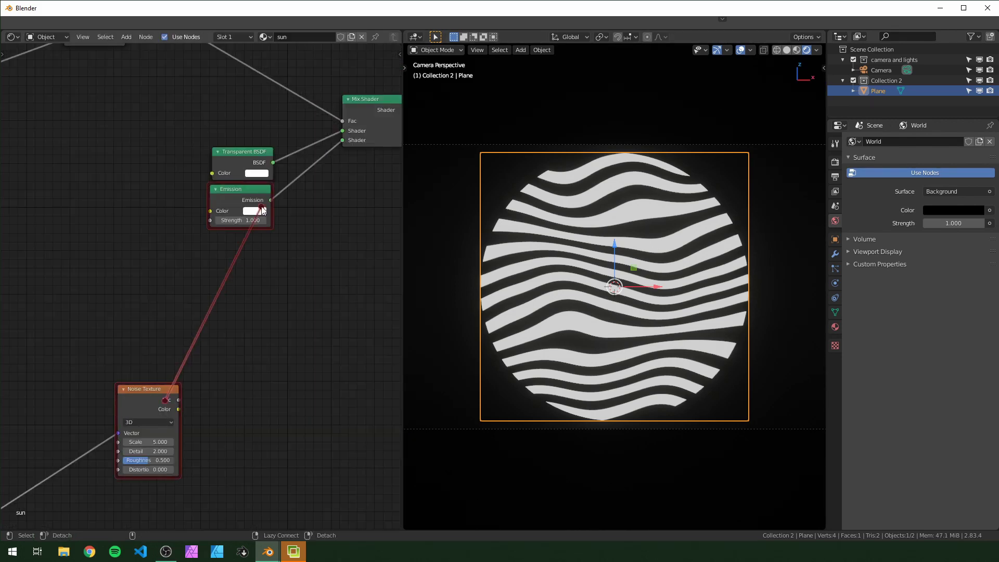
alt+right_drag(262, 211, 262, 211)
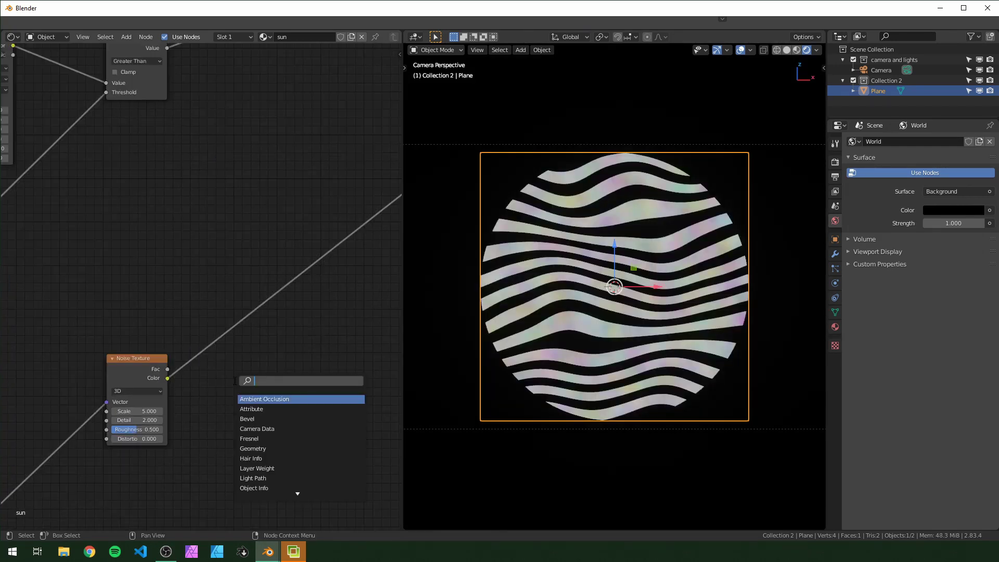
Step: Insert a color Mix node before the Emission shader and connect the second Noise Texture's Fac to its Fac input
click(251, 409)
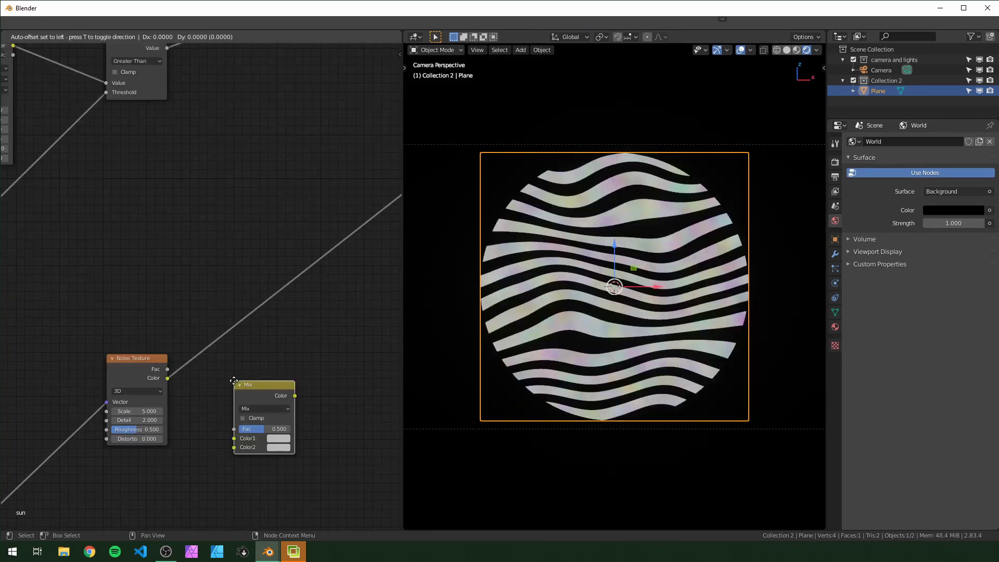
click(281, 307)
drag(167, 369, 253, 319)
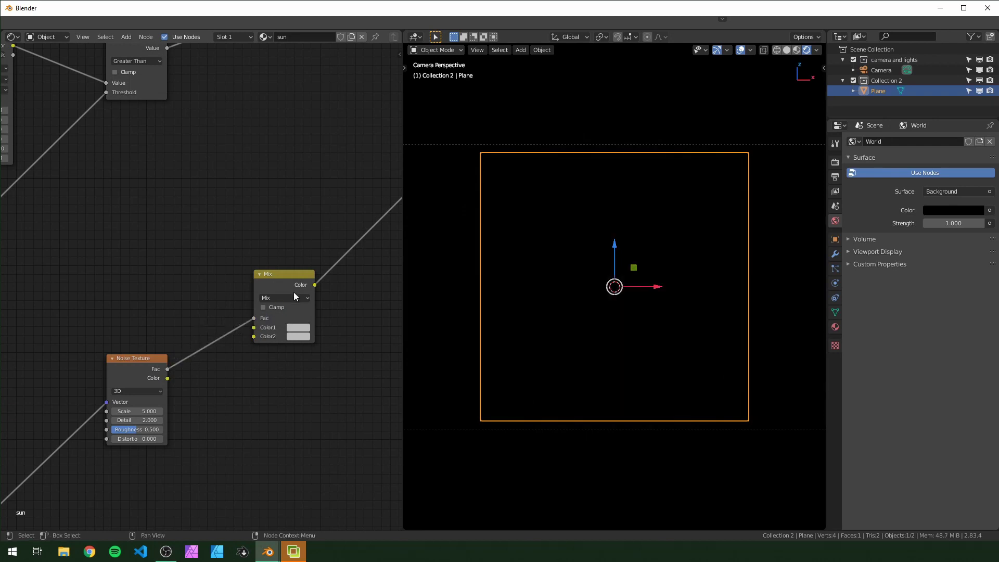
Step: Set the Mix node's Color1 to black and Color2 to red, and the second Noise Texture's detail to 16 and roughness to 1
click(300, 327)
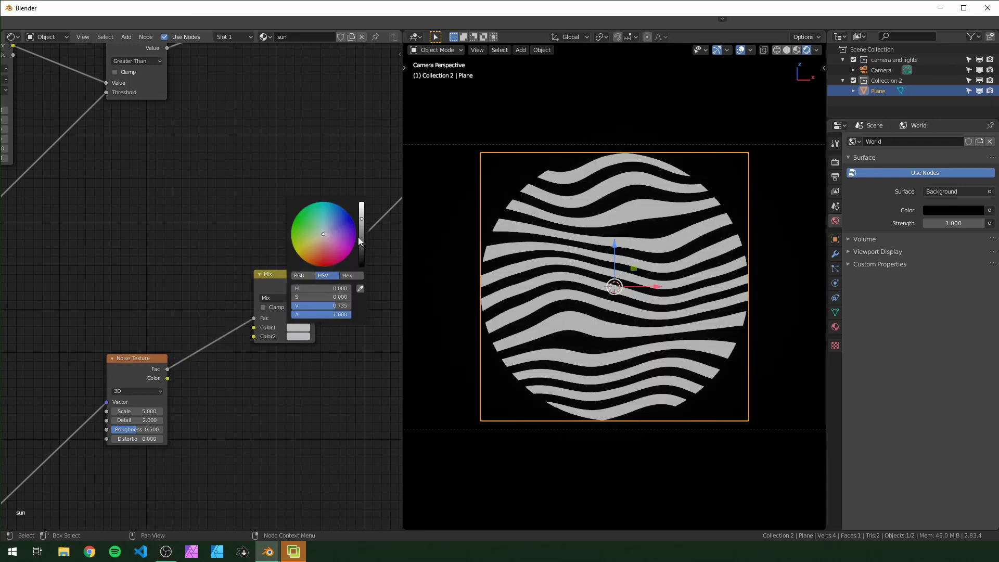
drag(360, 242, 361, 271)
click(297, 328)
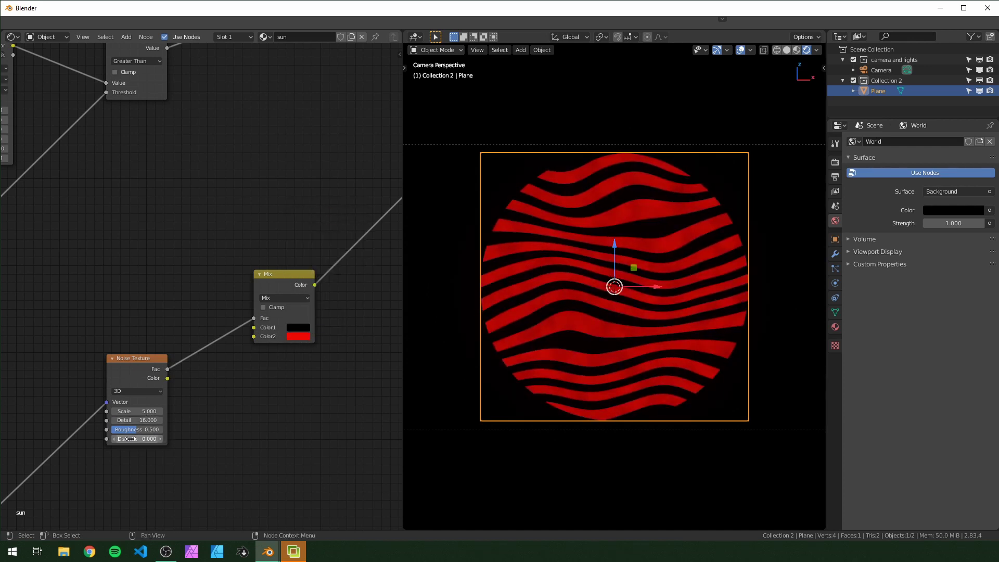
drag(279, 285, 325, 246)
middle_drag(310, 357, 303, 367)
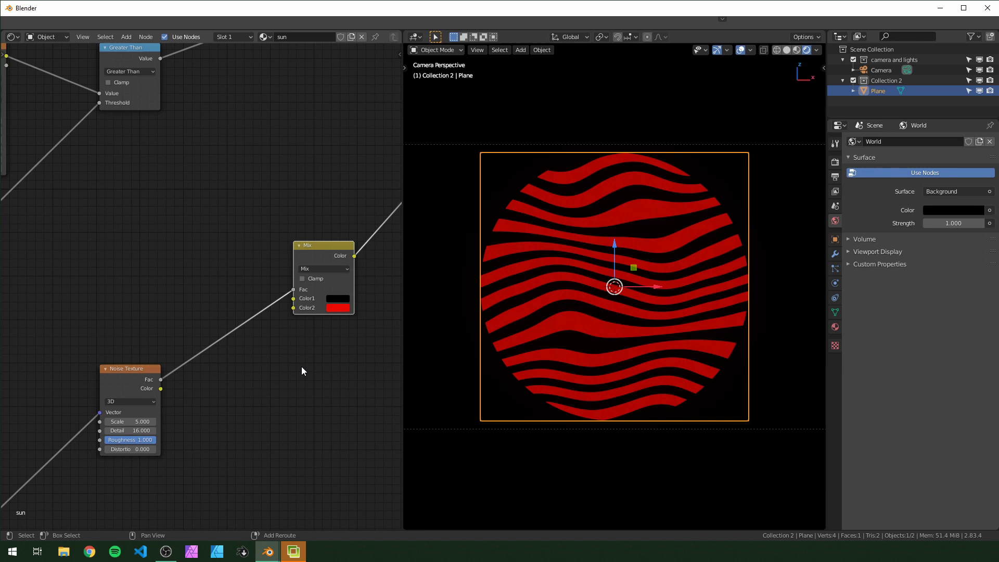
Step: Insert a Math node set to Greater Than between the second Noise Texture's Fac and the Mix node's Fac
key(shift+a)
click(303, 367)
key(Return)
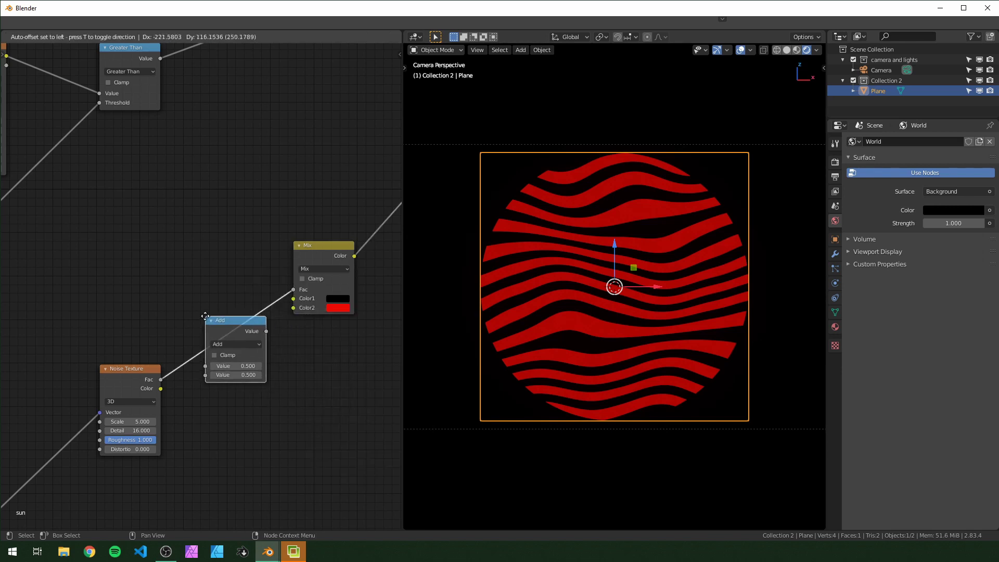
click(200, 319)
click(242, 343)
click(309, 402)
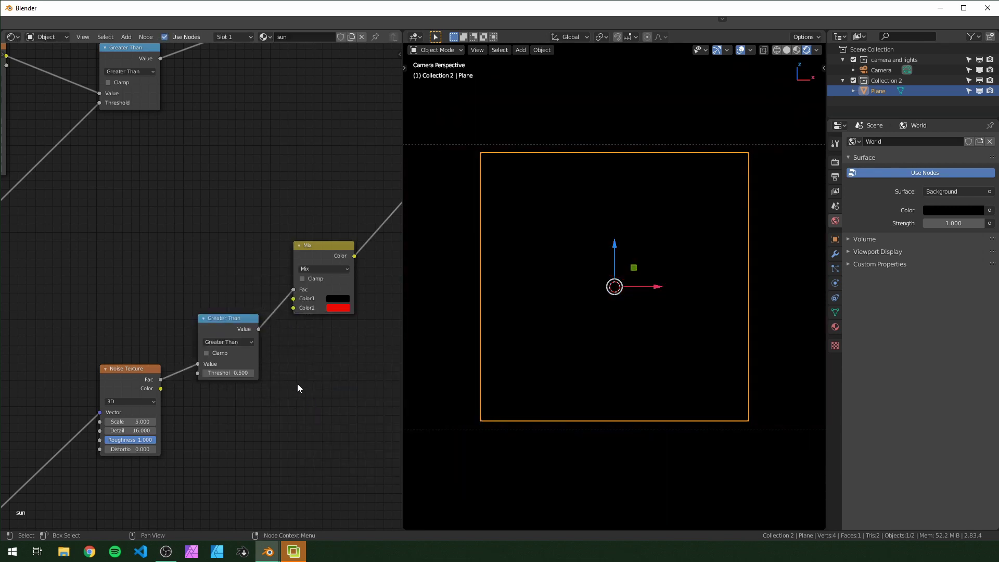
Step: Switch the second Noise Texture to 4D and set the distortion chain's Multiply value to 0
click(124, 402)
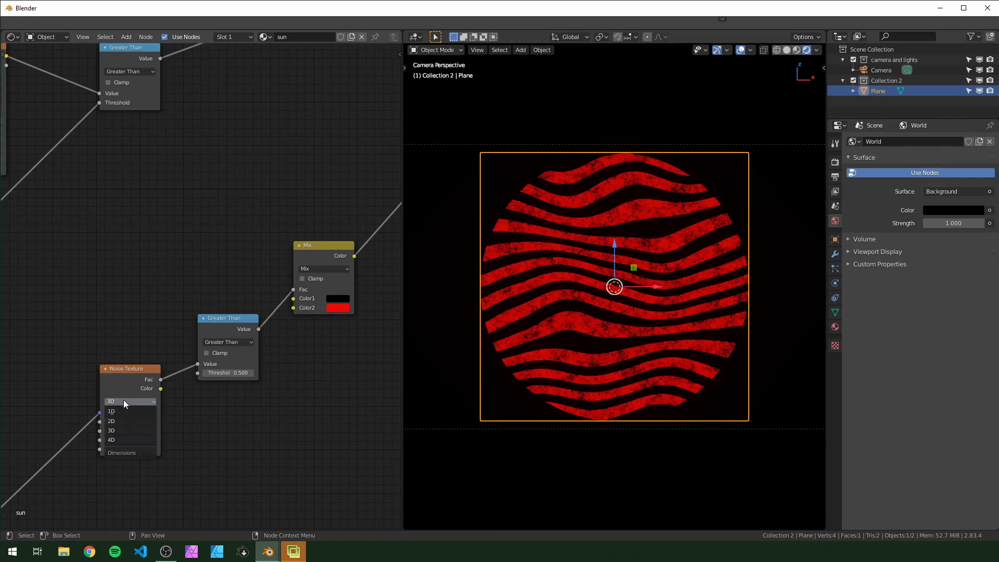
click(125, 440)
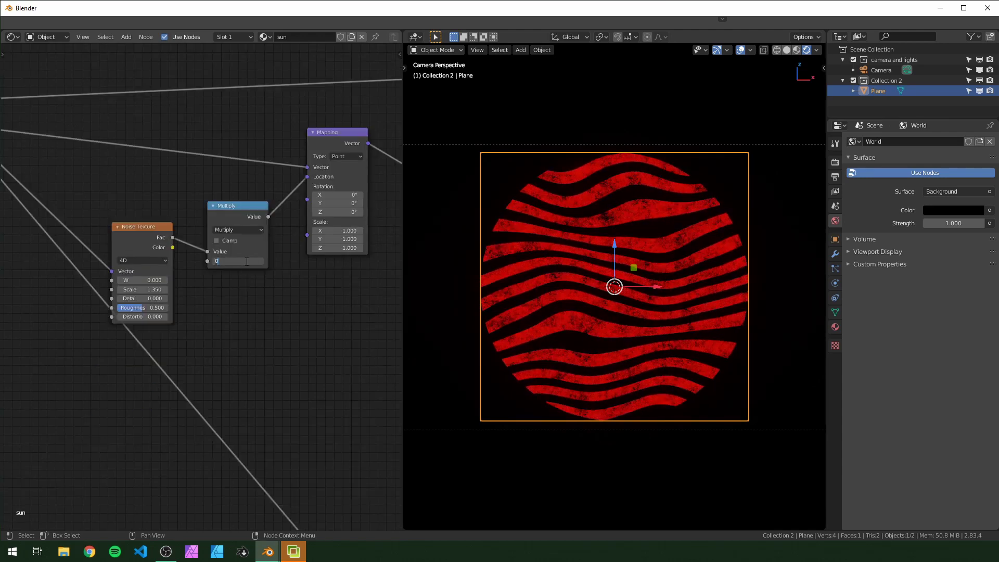
key(Return)
Step: Set the multiplier to 1 and the addend to 0 on the Multiply Add node driving the stripe threshold
scroll(279, 338, down, 12)
middle_drag(279, 338, 37, 344)
scroll(82, 307, up, 15)
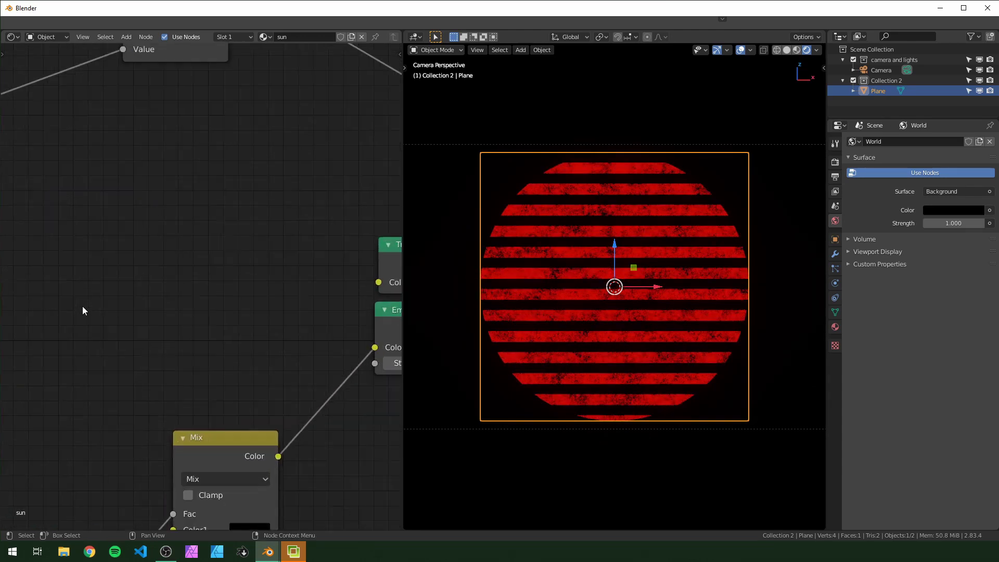
scroll(83, 311, up, 1)
middle_drag(83, 310, 29, 388)
scroll(103, 339, down, 9)
middle_drag(161, 261, 273, 190)
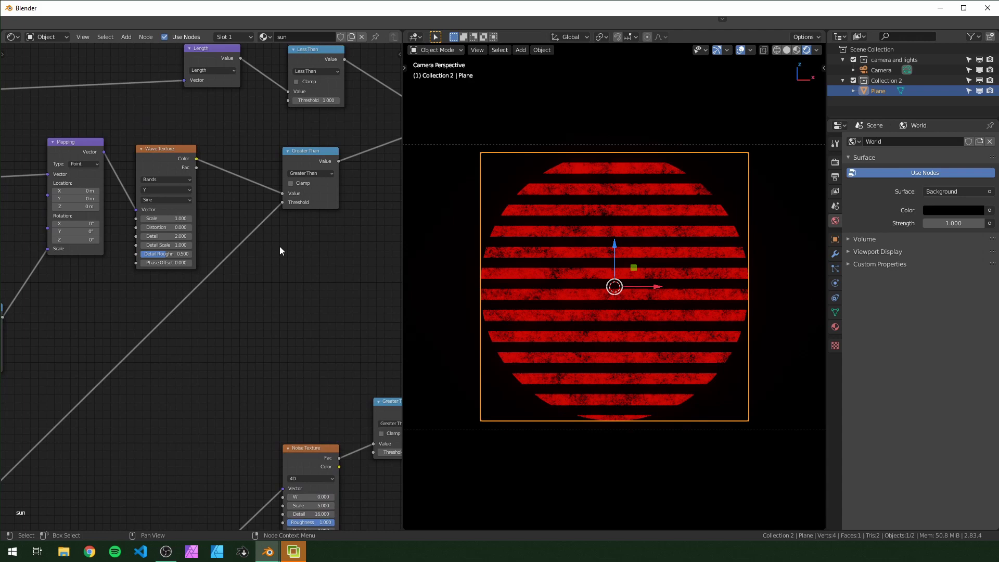
middle_drag(147, 391, 279, 328)
scroll(151, 337, up, 3)
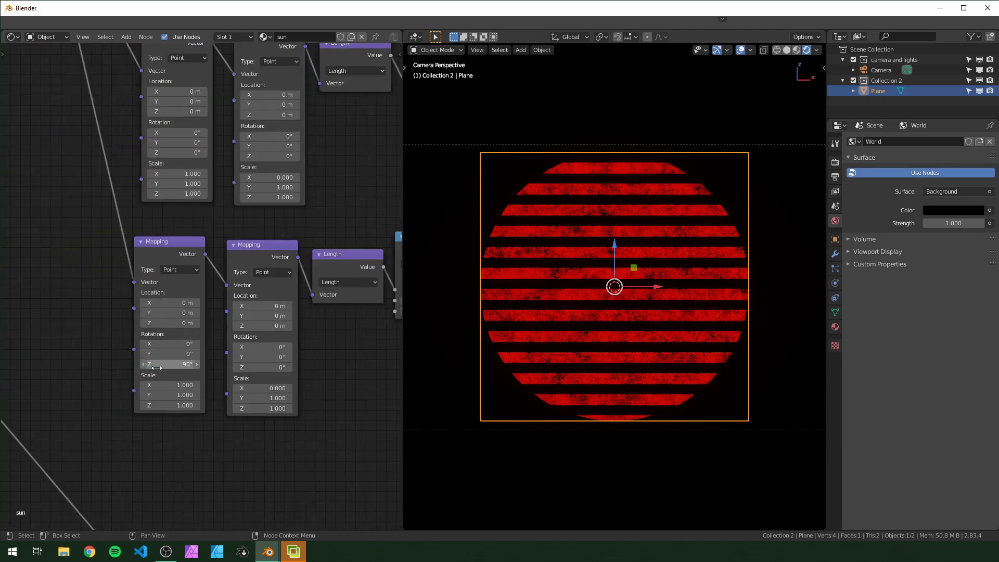
middle_drag(359, 323, 253, 356)
scroll(310, 351, up, 1)
middle_drag(323, 352, 253, 353)
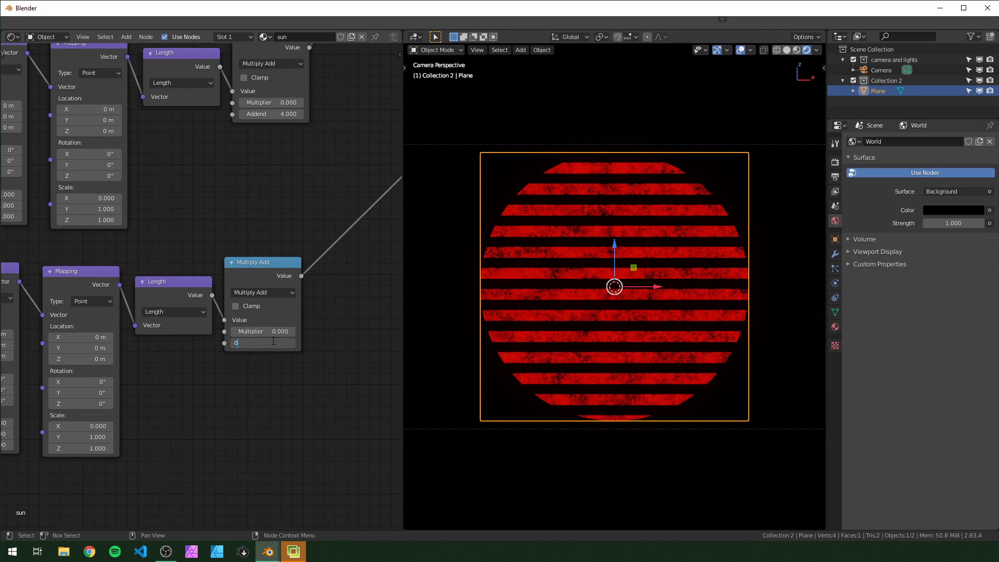
click(273, 341)
text(0)
key(Return)
Step: Shift the Y location of the first Mapping node in the stripe threshold chain and change the Wave Texture profile to Triangle
middle_drag(218, 397, 338, 385)
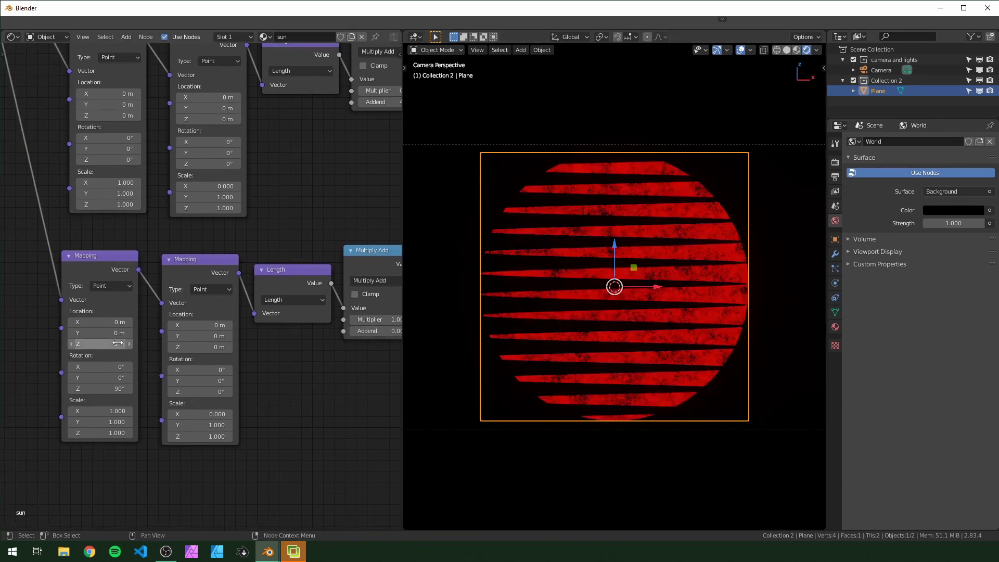
drag(118, 333, 130, 334)
scroll(312, 221, down, 4)
middle_drag(347, 208, 2, 520)
scroll(432, 380, up, 4)
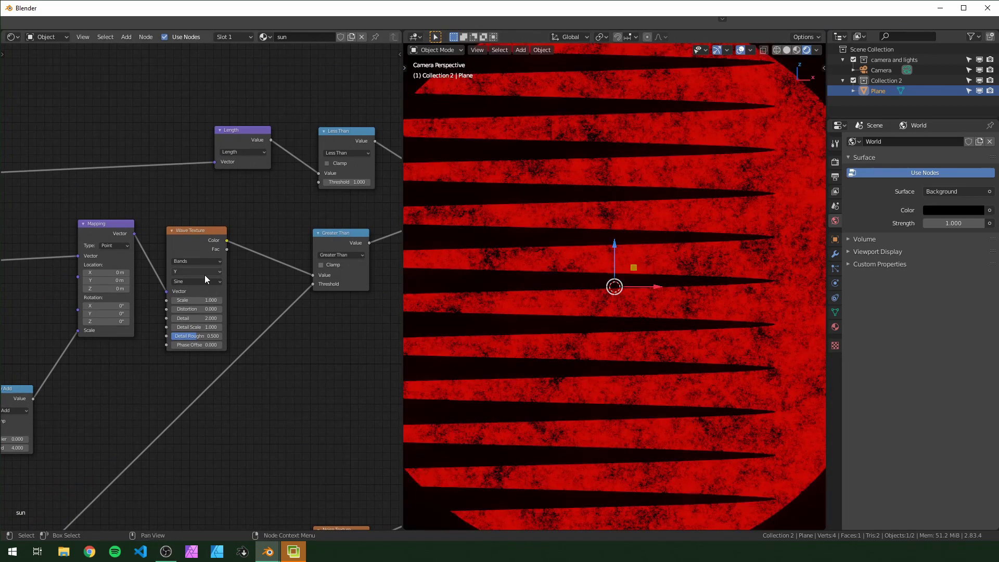
click(196, 307)
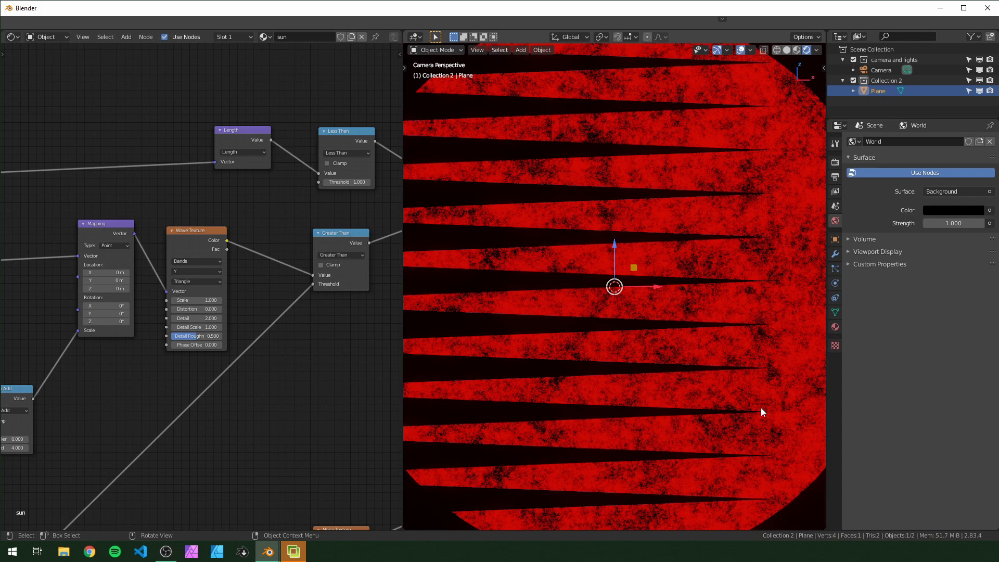
scroll(511, 311, down, 3)
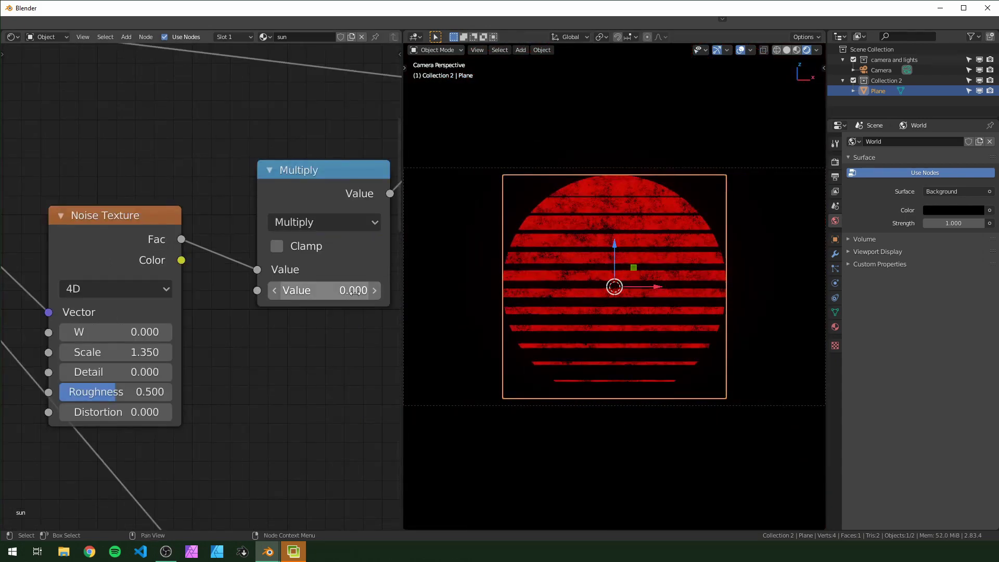
Step: Set the distortion chain's Multiply value to 0.2 and animate its Noise Texture's W with the driver "#frame /10"
drag(325, 290, 350, 292)
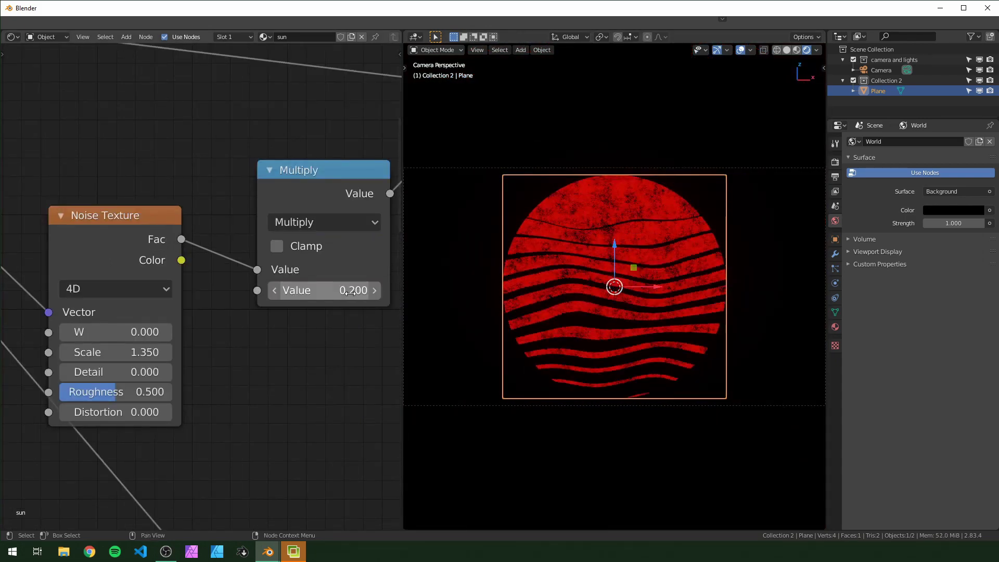
click(144, 332)
text(#frame /10)
key(Return)
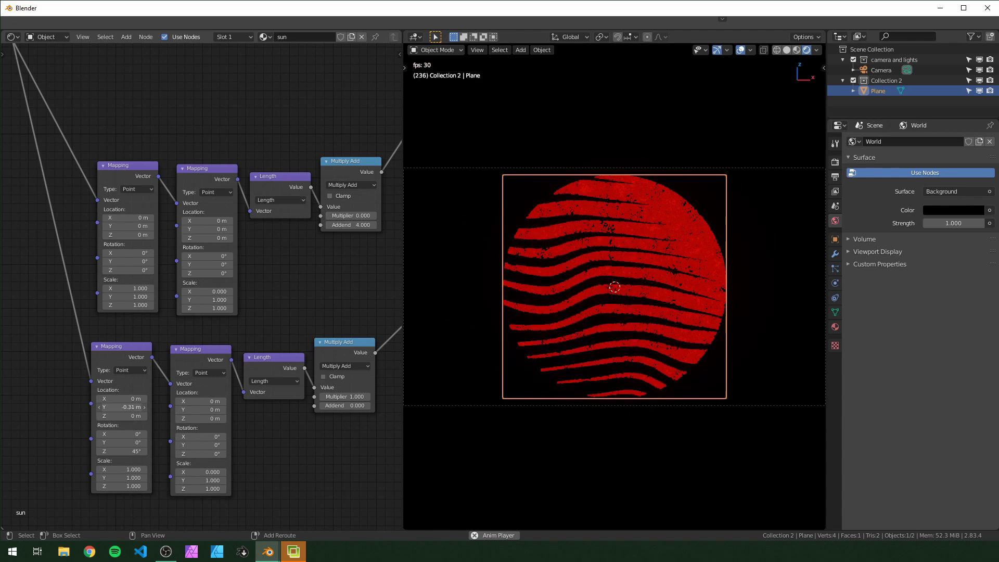
Step: Adjust the addend of the stripe threshold's Multiply Add node while the animation plays
mouse_move(346, 406)
mouse_down()
mouse_move(383, 406)
mouse_move(336, 406)
mouse_up()
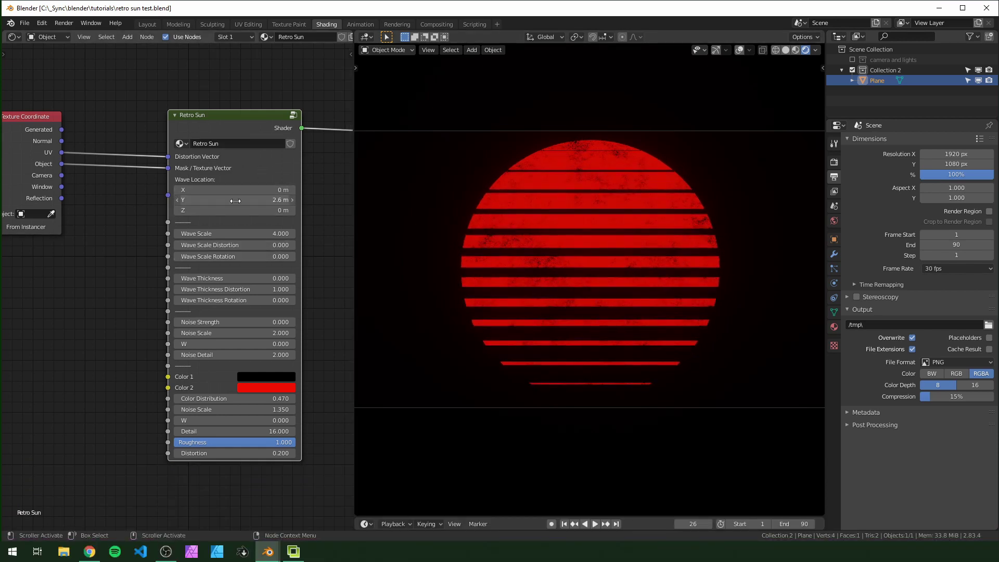
Step: Enter the finished Retro Sun node group and examine its distortion, bar width and bar scale frames
click(243, 124)
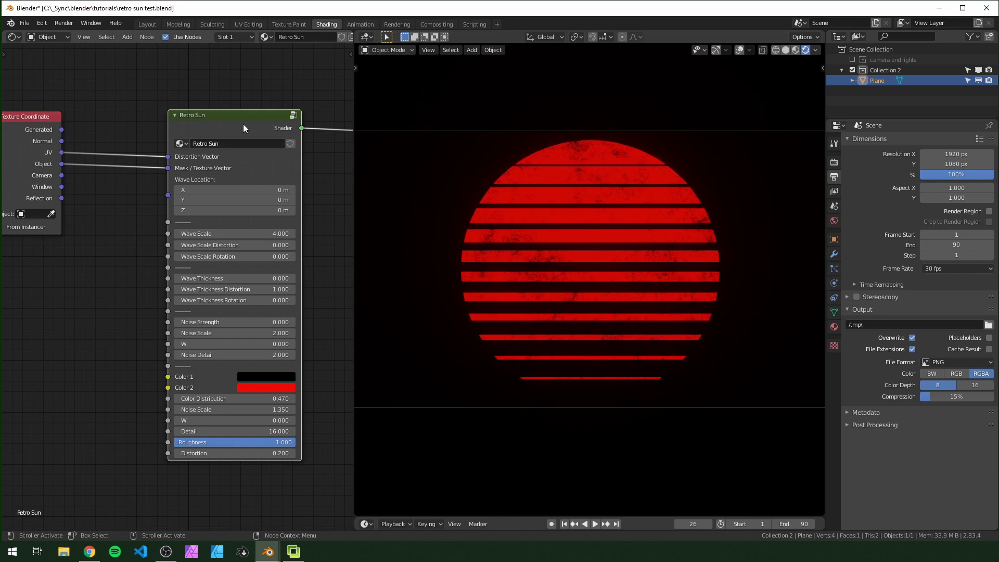
key(Tab)
scroll(208, 307, down, 5)
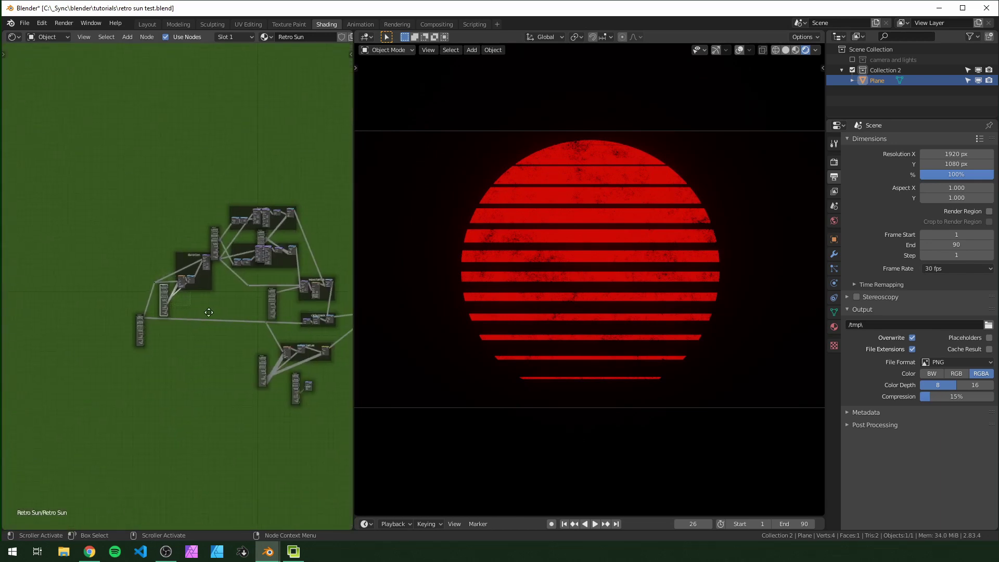
scroll(157, 312, up, 5)
scroll(157, 324, up, 3)
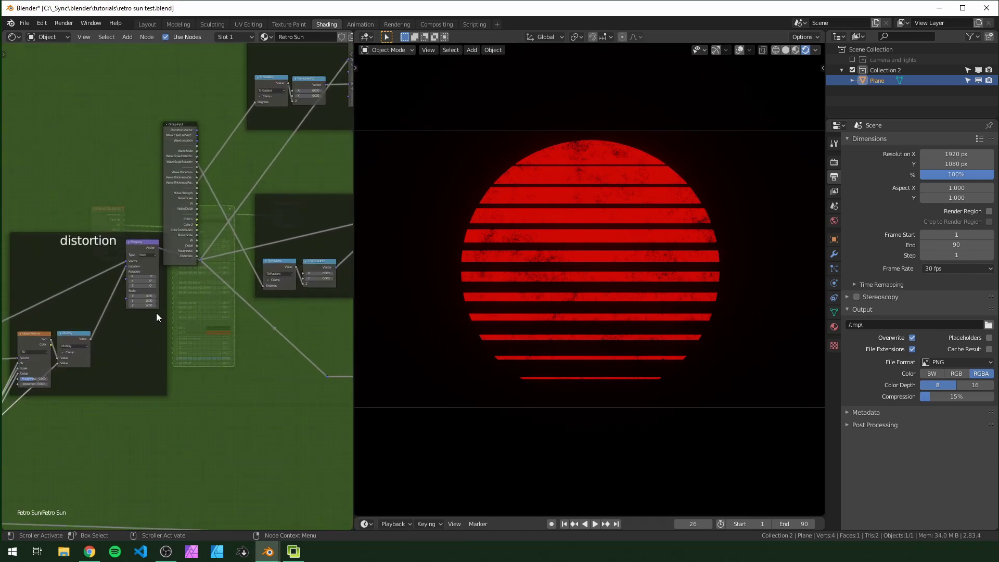
middle_drag(156, 314, 296, 389)
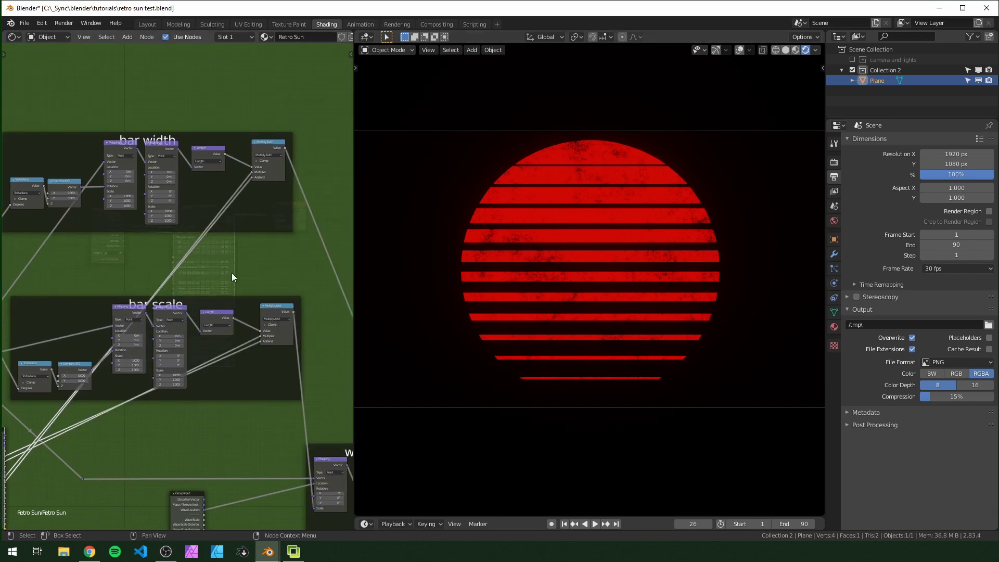